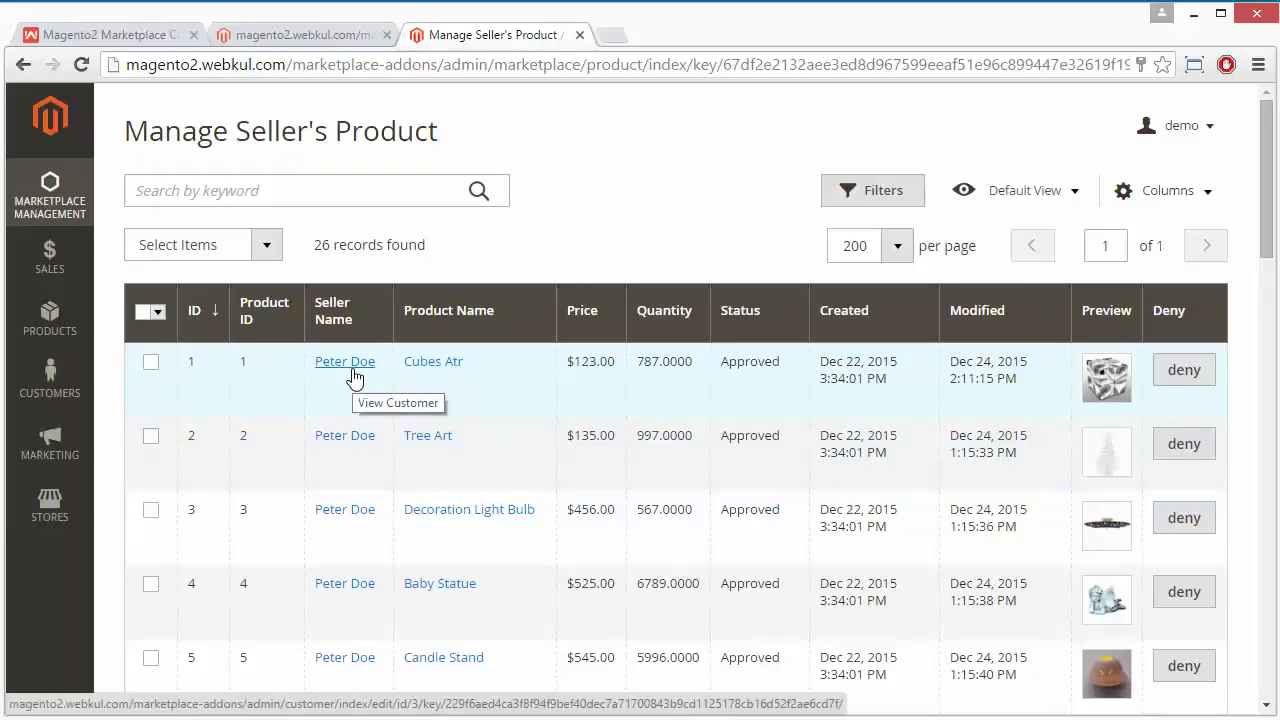
Go to Stores > Attributes > Product to reach the 45-record Product Attributes grid
{"action": "left_click", "coordinate": [49, 190]}
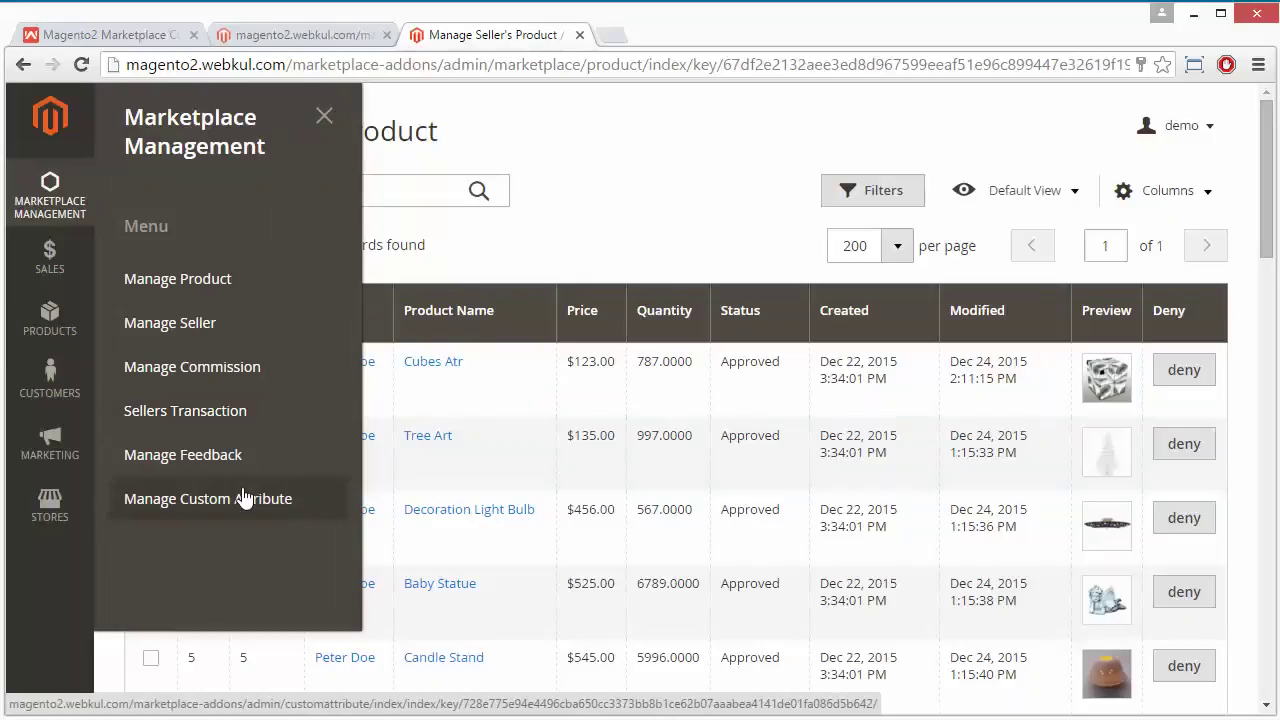
{"action": "left_click", "coordinate": [548, 183]}
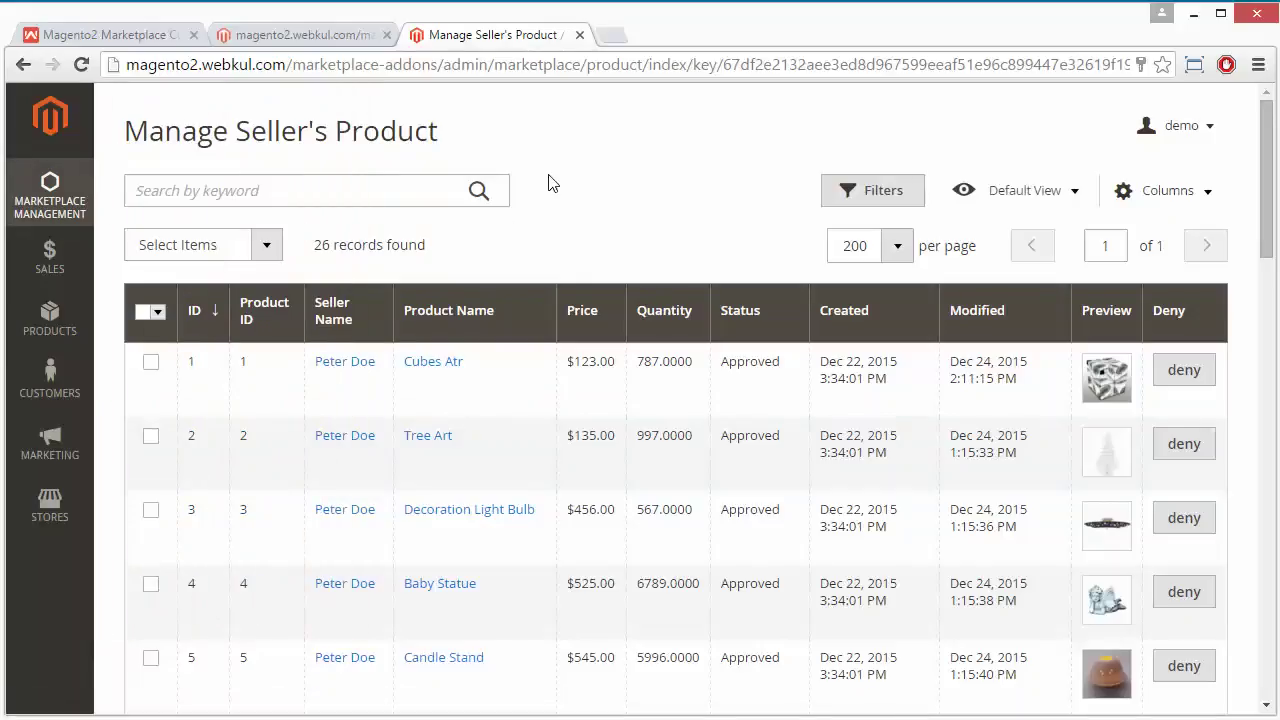
{"action": "left_click", "coordinate": [25, 513]}
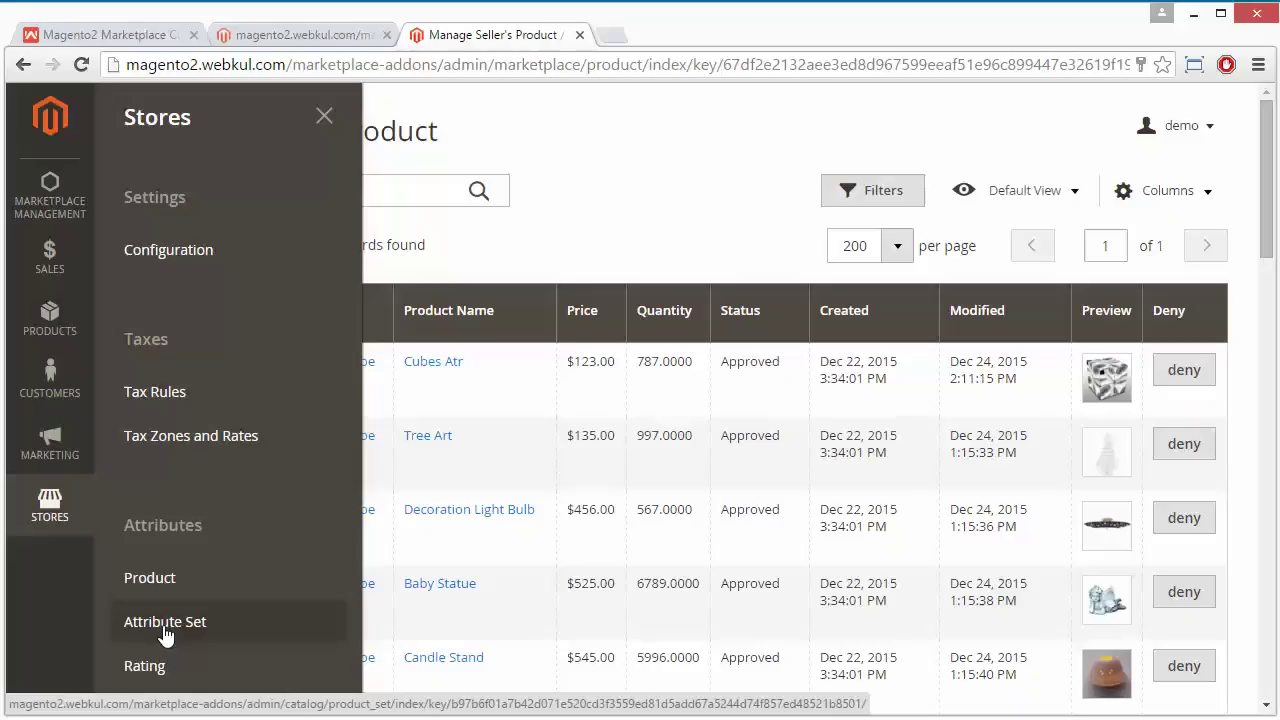
{"action": "left_click", "coordinate": [180, 580]}
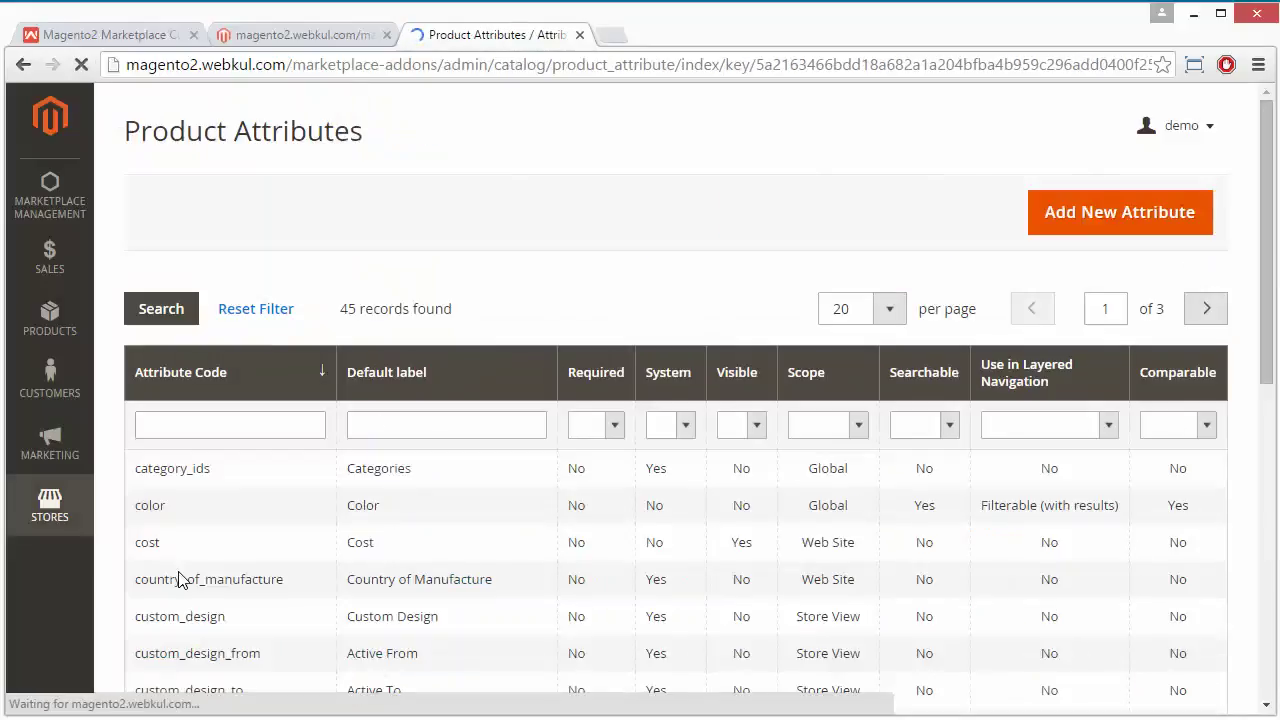
{"action": "left_click", "coordinate": [48, 508]}
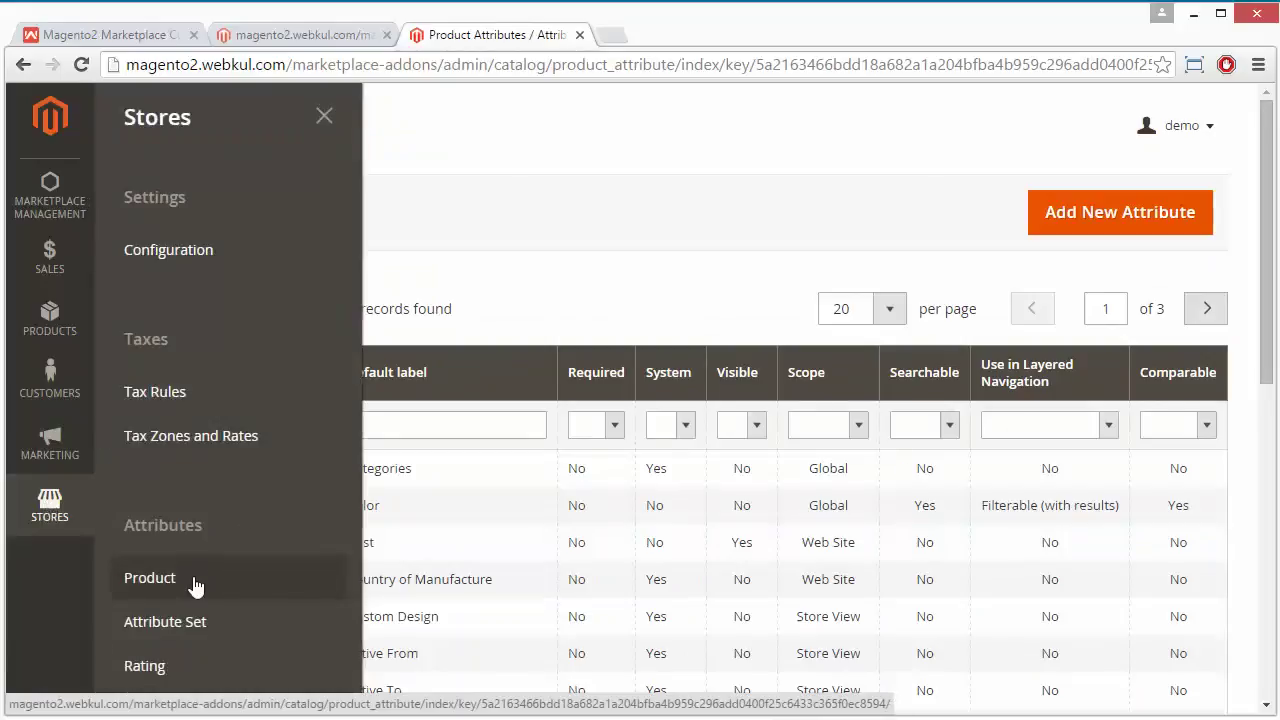
{"action": "left_click", "coordinate": [600, 190]}
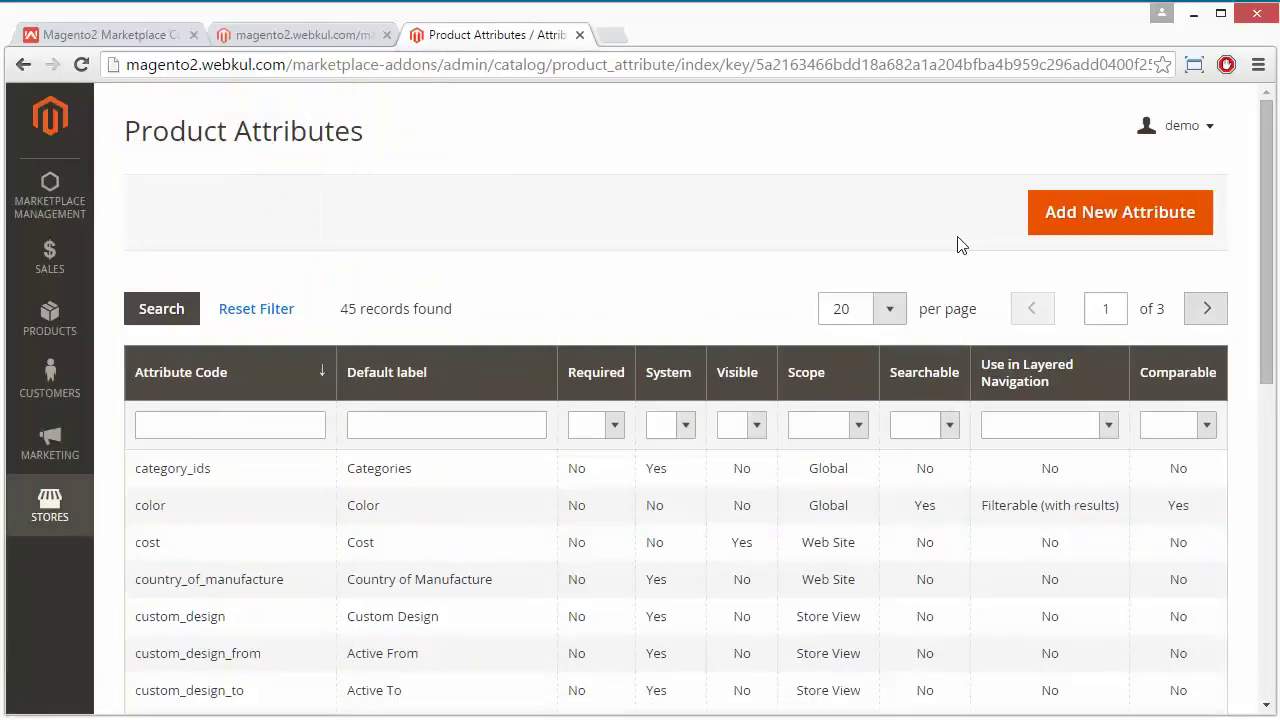
Start a new product attribute with the default label 'DEMO DEMo'
{"action": "left_click", "coordinate": [1088, 215]}
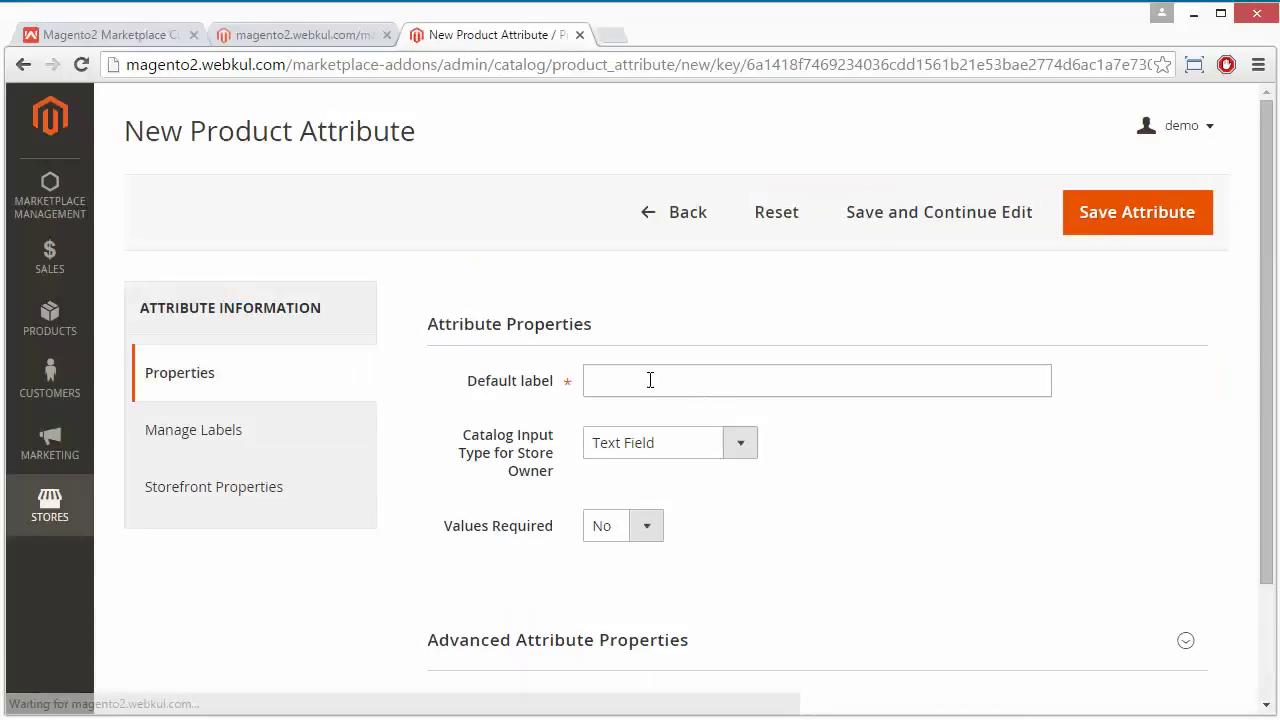
{"action": "left_click", "coordinate": [650, 376]}
{"action": "type", "text": "DEMO"}
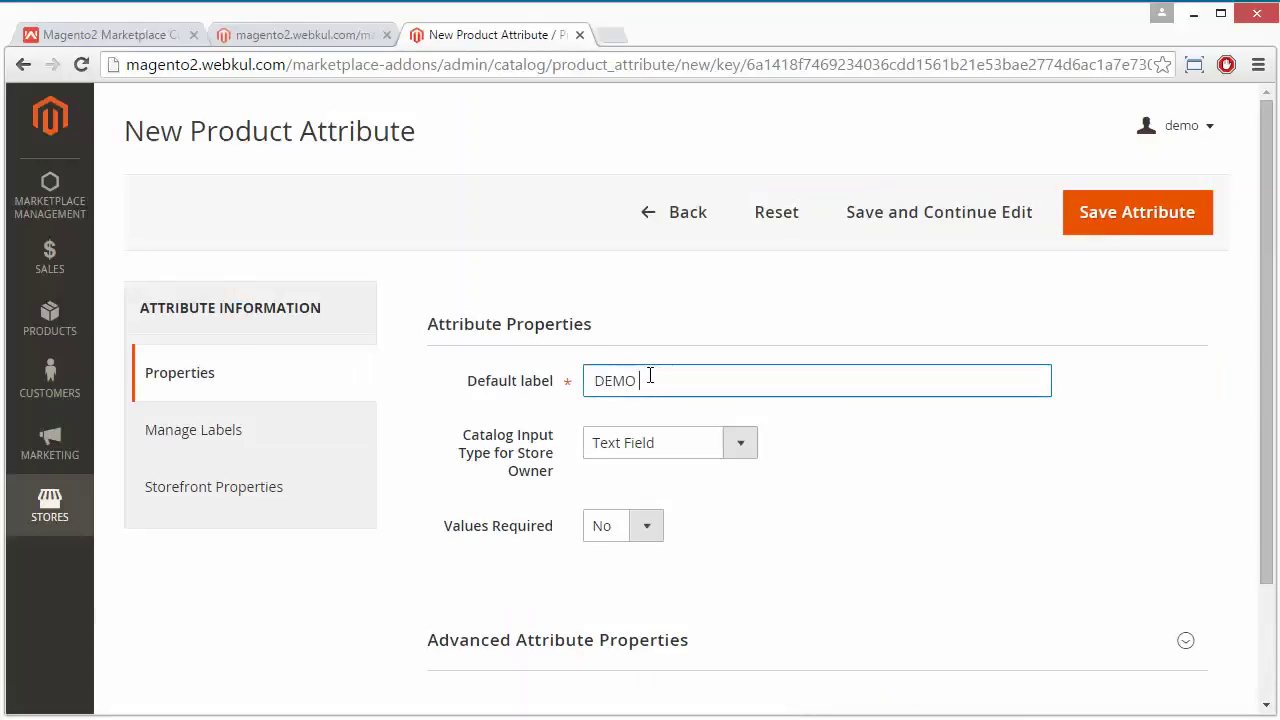
{"action": "type", "text": " DEMo"}
Set Catalog Input Type to Text Area and Values Required to No
{"action": "left_click", "coordinate": [682, 450]}
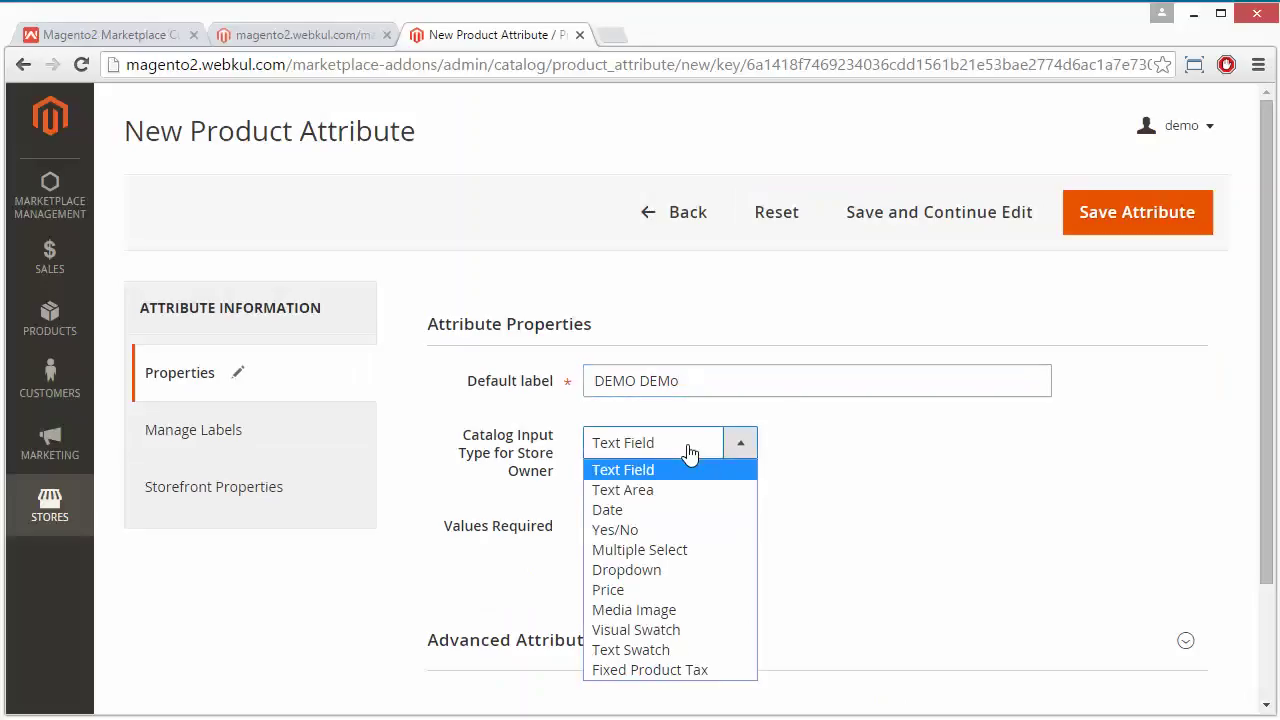
{"action": "left_click", "coordinate": [666, 489]}
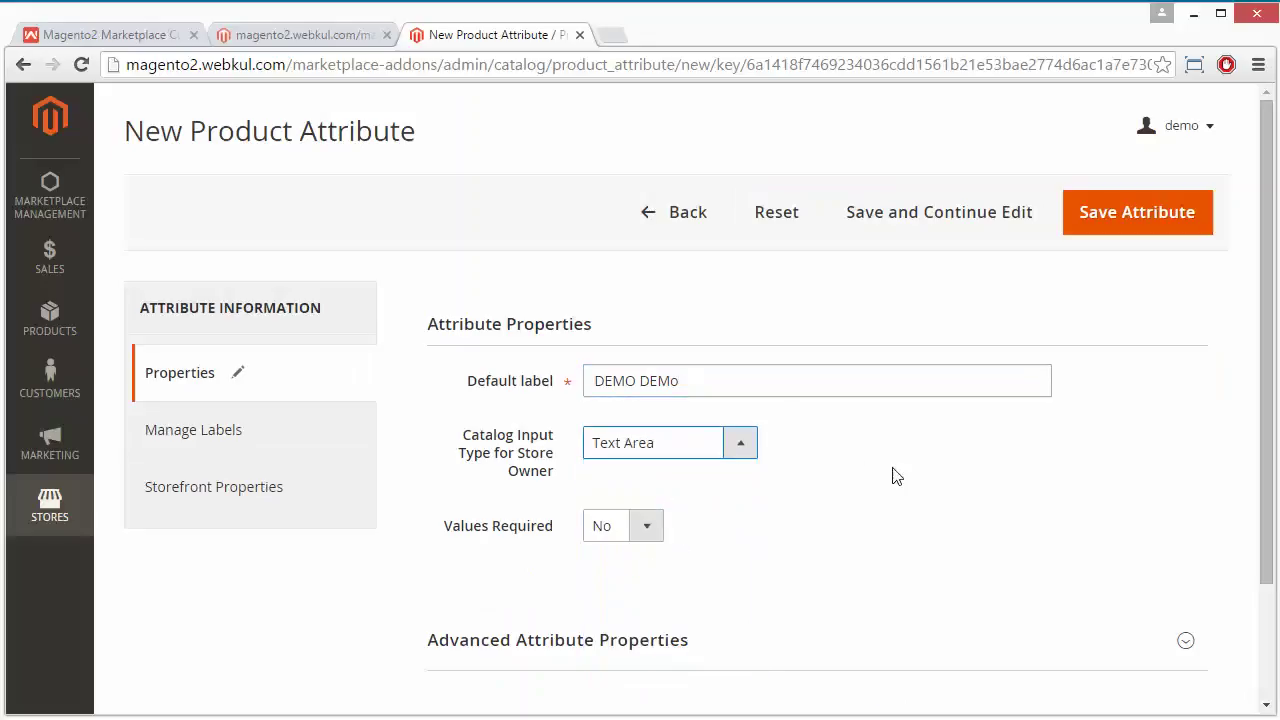
{"action": "scroll", "coordinate": [894, 477], "scroll_direction": "down", "scroll_amount": 1}
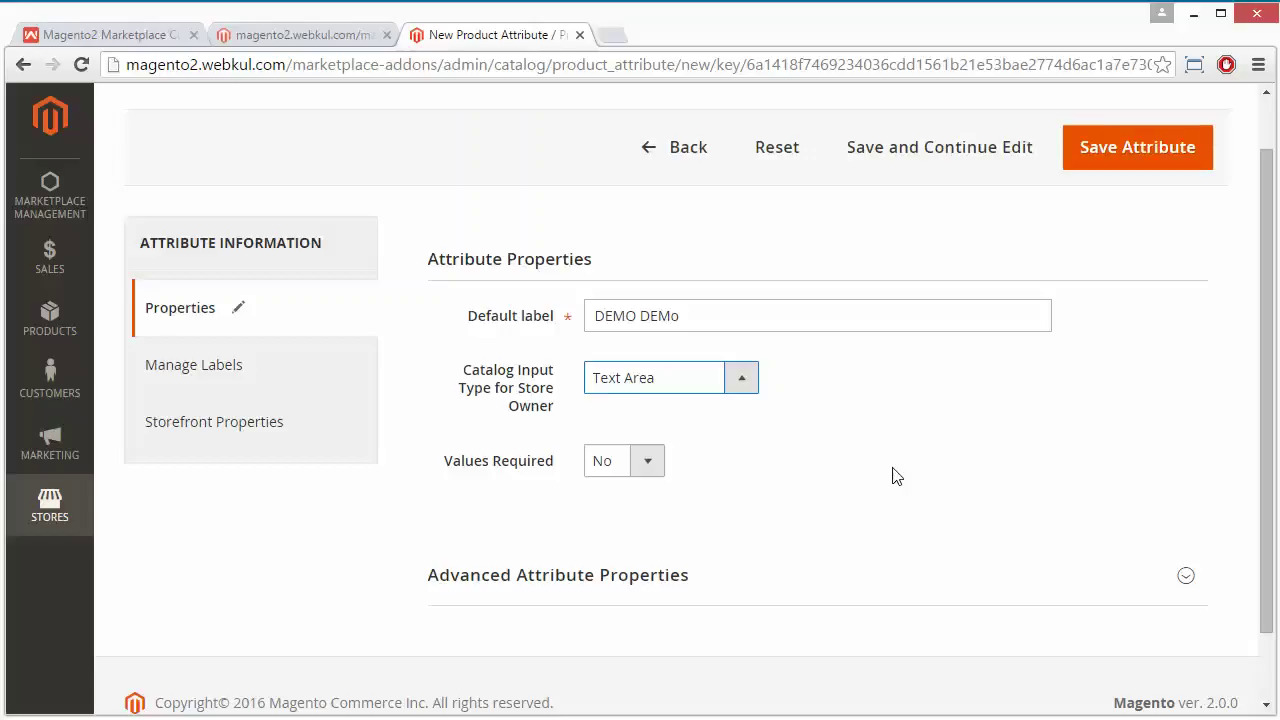
{"action": "left_click", "coordinate": [651, 464]}
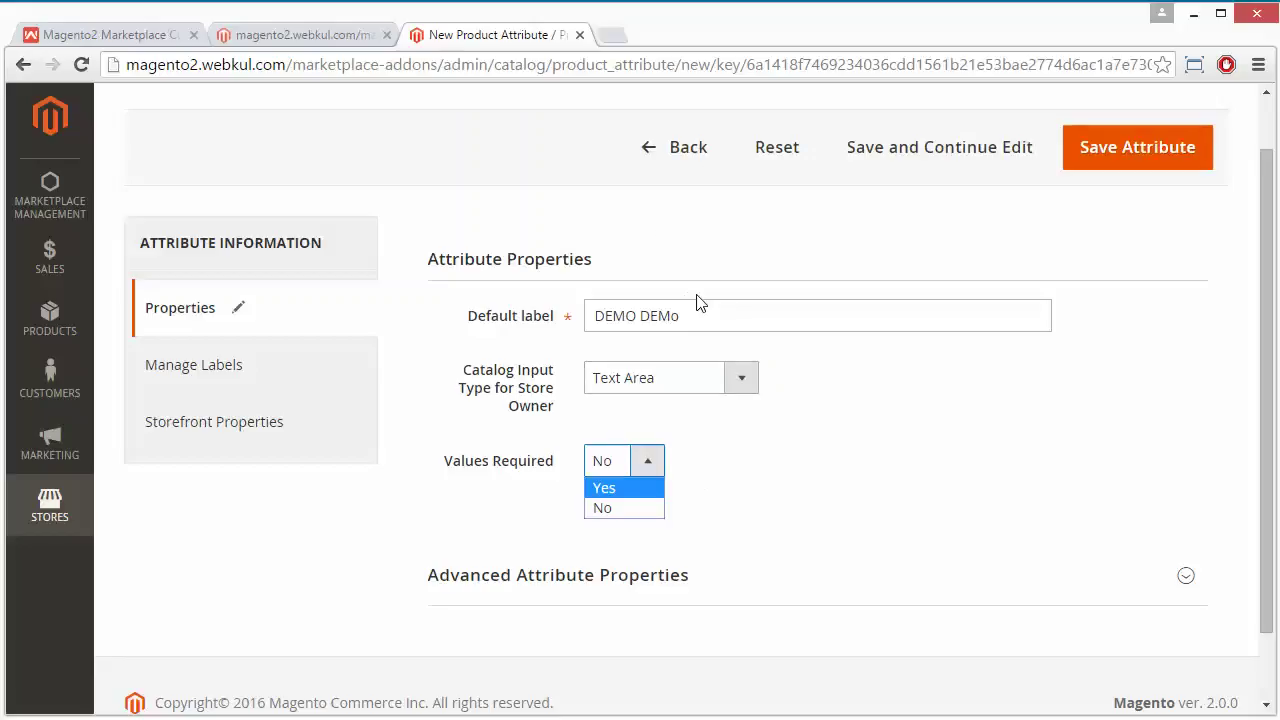
{"action": "left_click", "coordinate": [630, 510]}
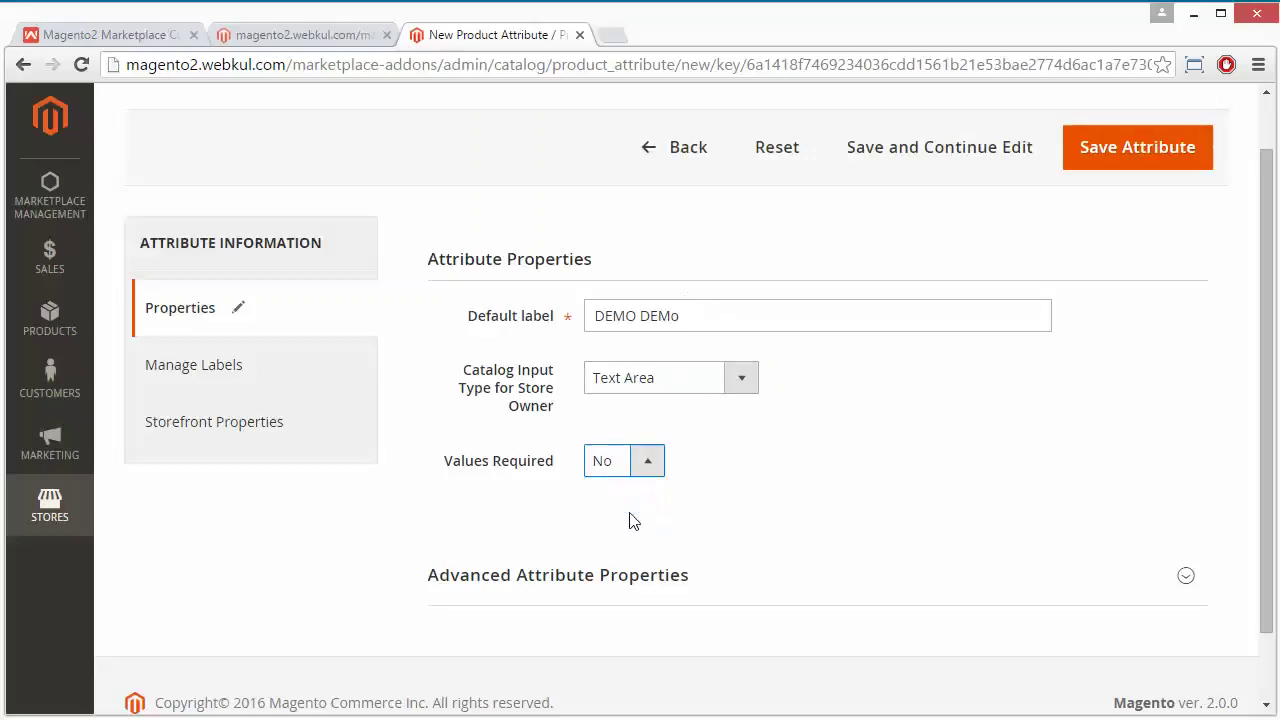
{"action": "left_click", "coordinate": [863, 506]}
{"action": "scroll", "coordinate": [863, 506], "scroll_direction": "down", "scroll_amount": 2}
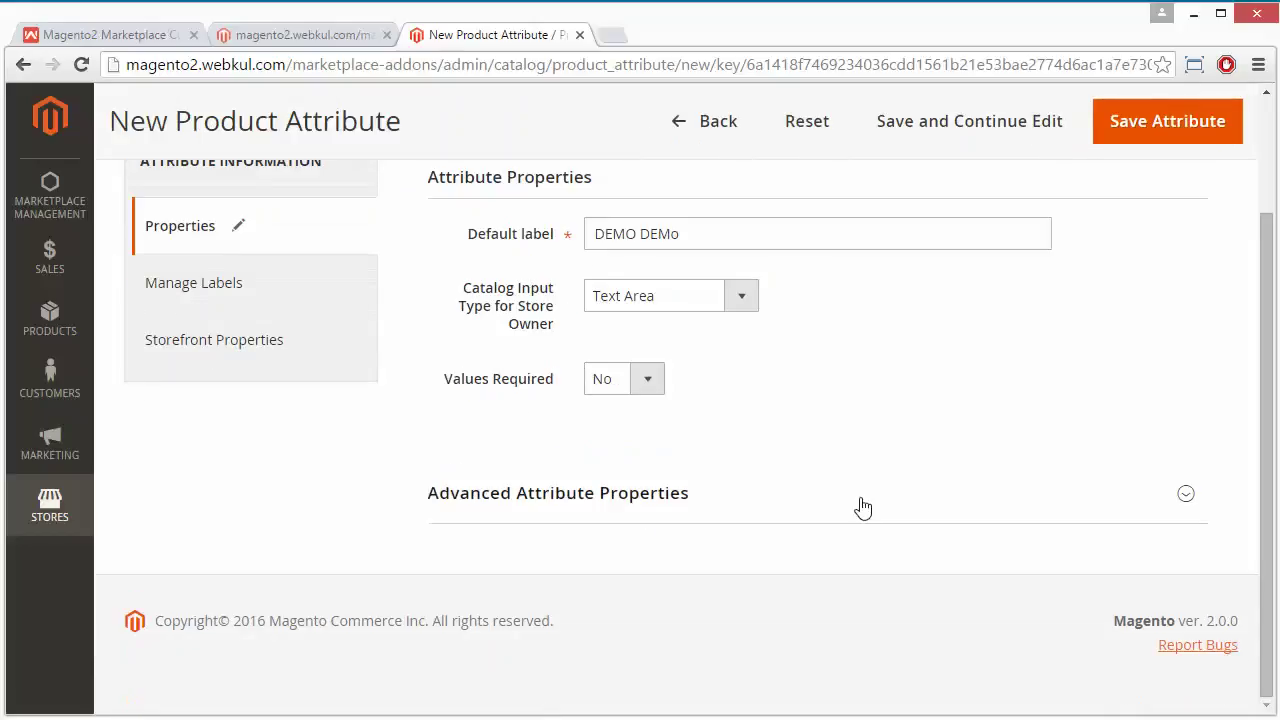
In Advanced Attribute Properties, set Attribute Code 'demo' with Global scope
{"action": "left_click", "coordinate": [740, 511]}
{"action": "scroll", "coordinate": [318, 578], "scroll_direction": "down", "scroll_amount": 3}
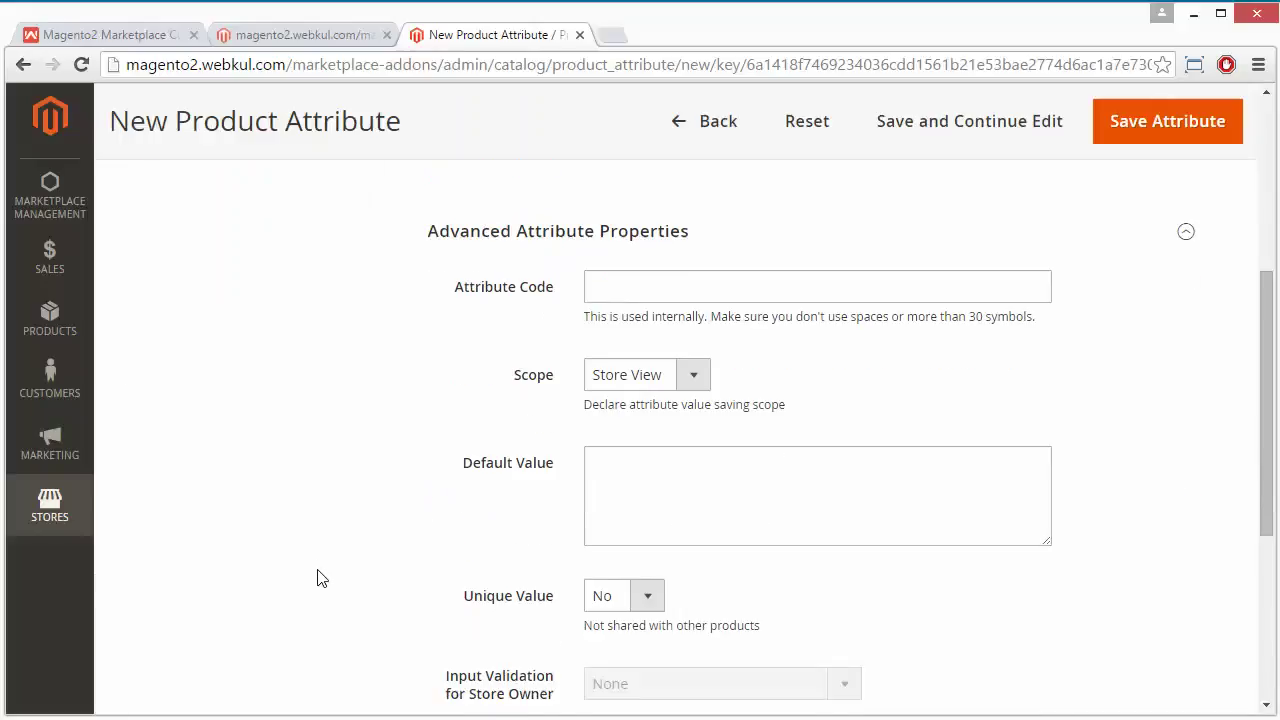
{"action": "left_click", "coordinate": [631, 281]}
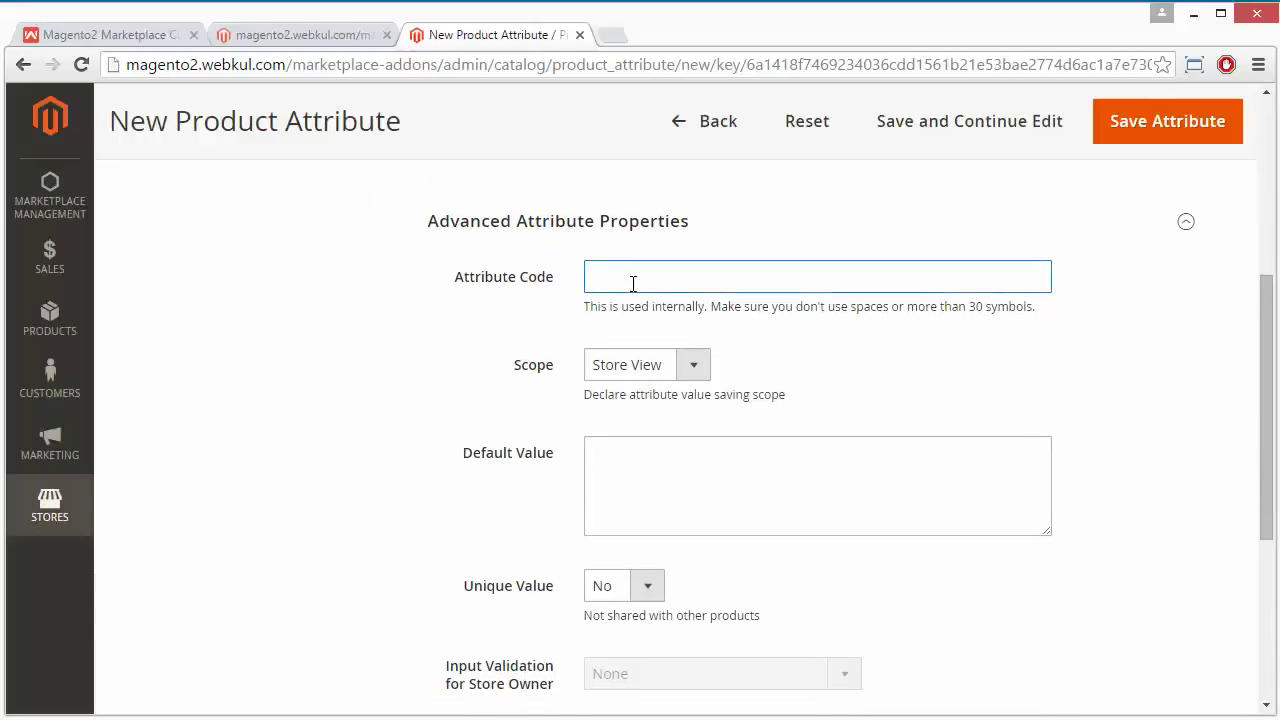
{"action": "type", "text": "demo"}
{"action": "left_click", "coordinate": [698, 366]}
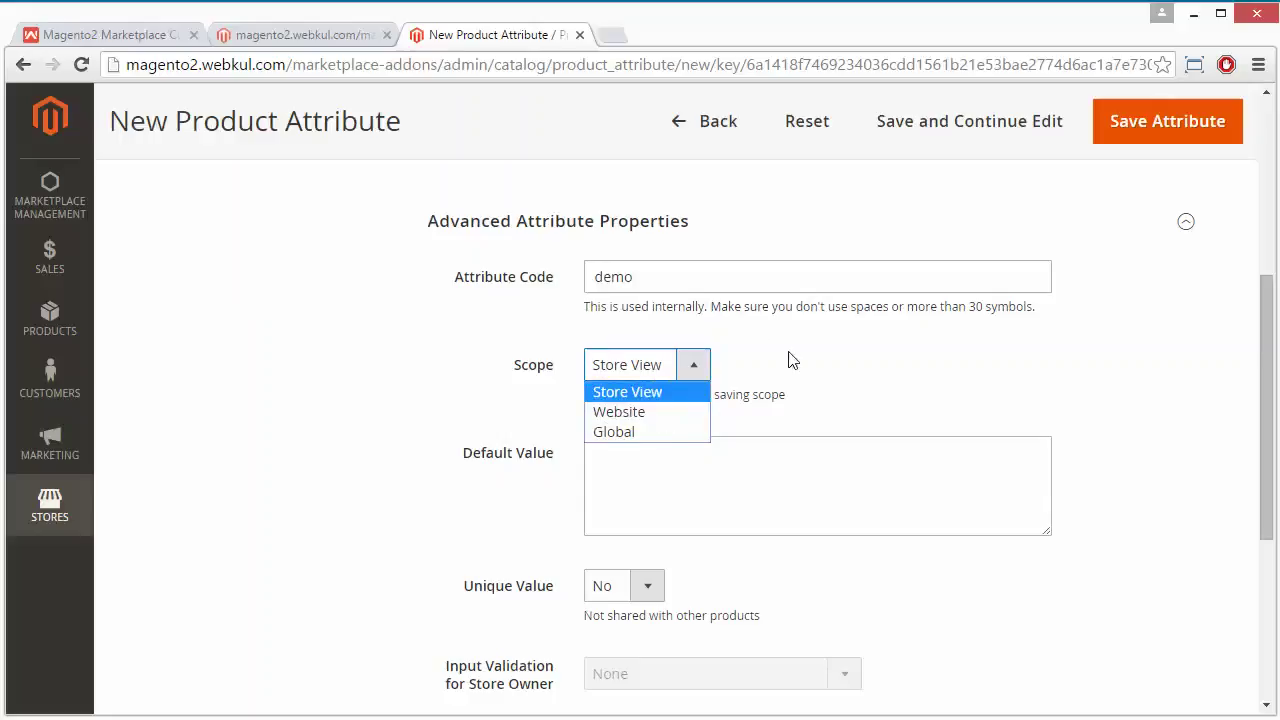
{"action": "left_click", "coordinate": [618, 434]}
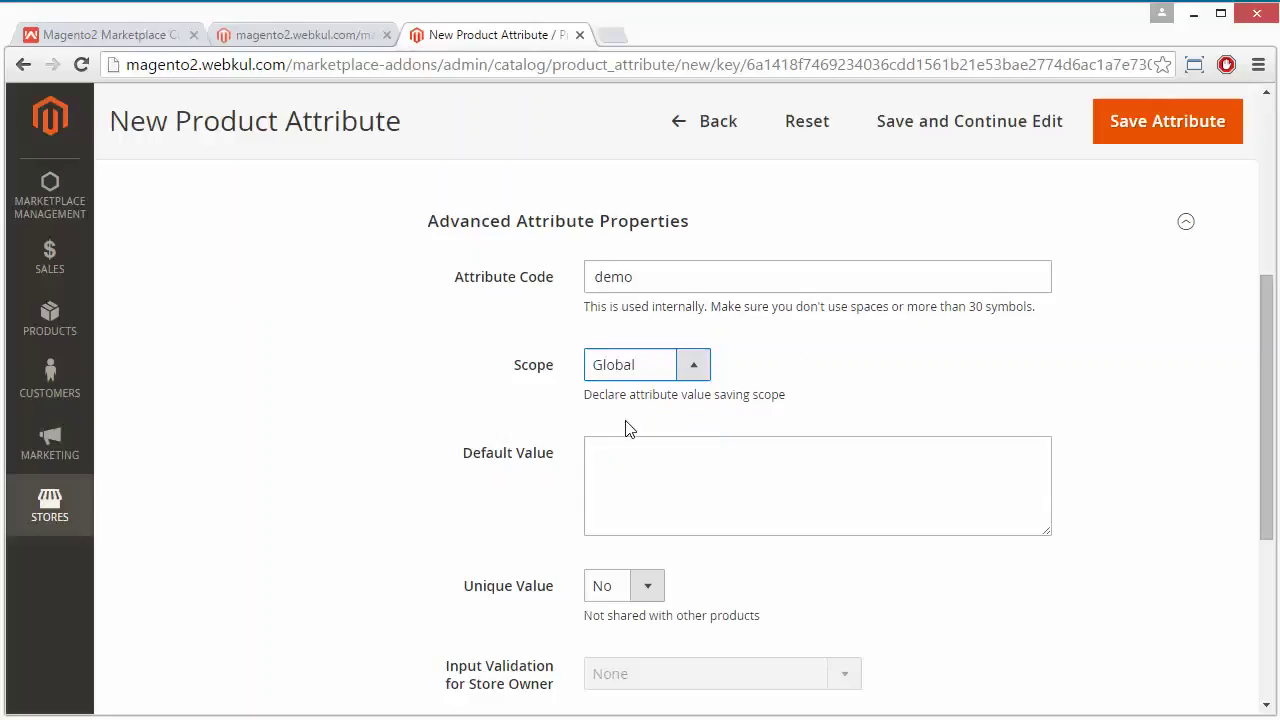
Enter 'admin' as the Default Value and review the Unique Value setting
{"action": "left_click", "coordinate": [680, 492]}
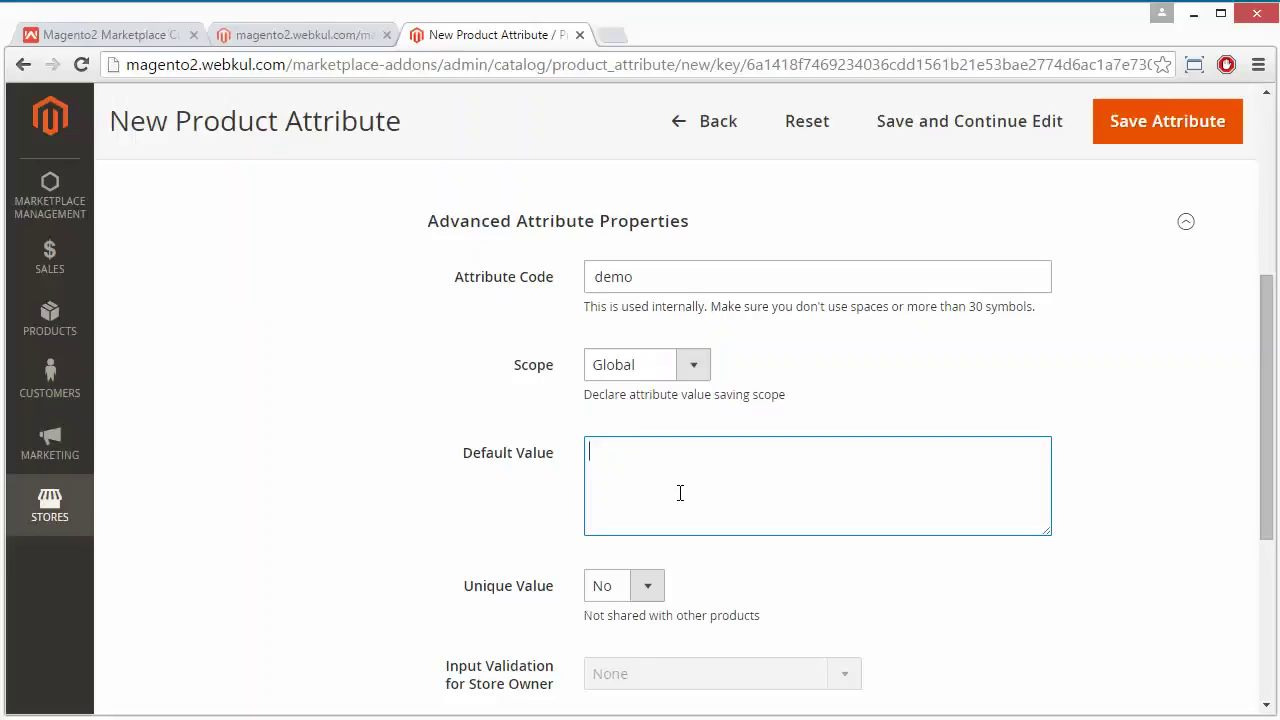
{"action": "type", "text": "admin"}
{"action": "scroll", "coordinate": [380, 529], "scroll_direction": "down", "scroll_amount": 3}
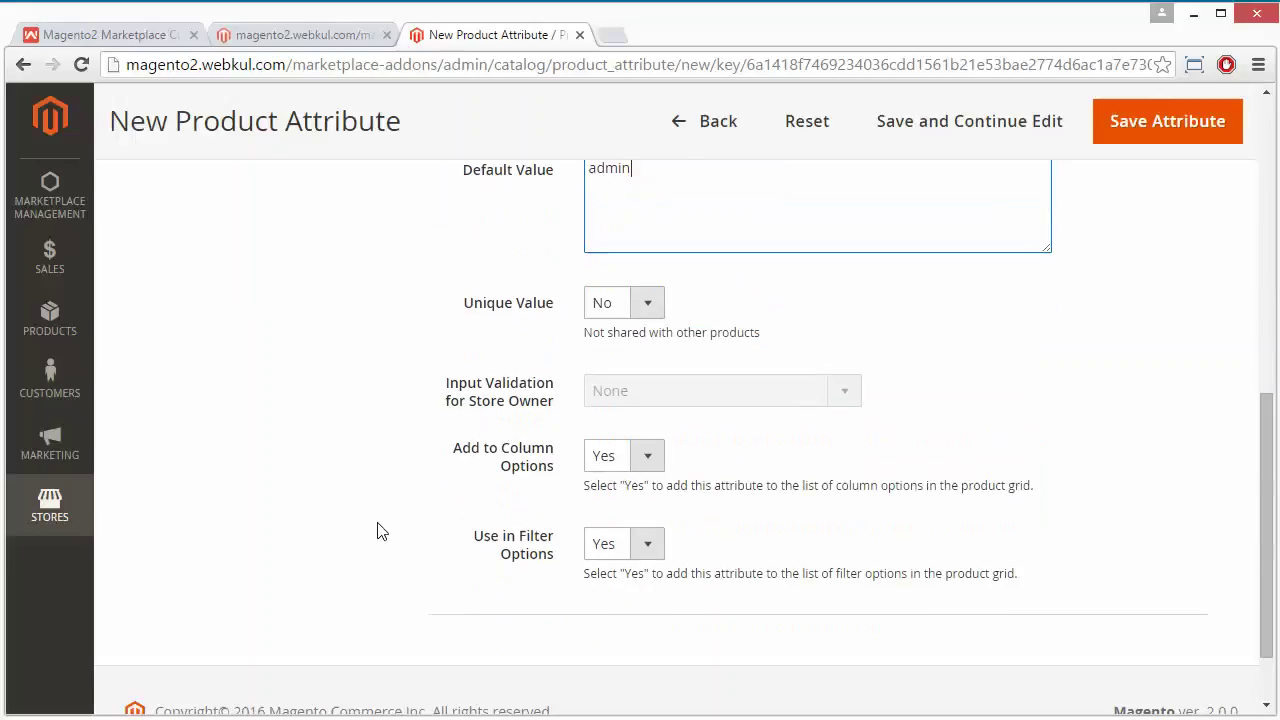
{"action": "left_click", "coordinate": [651, 313]}
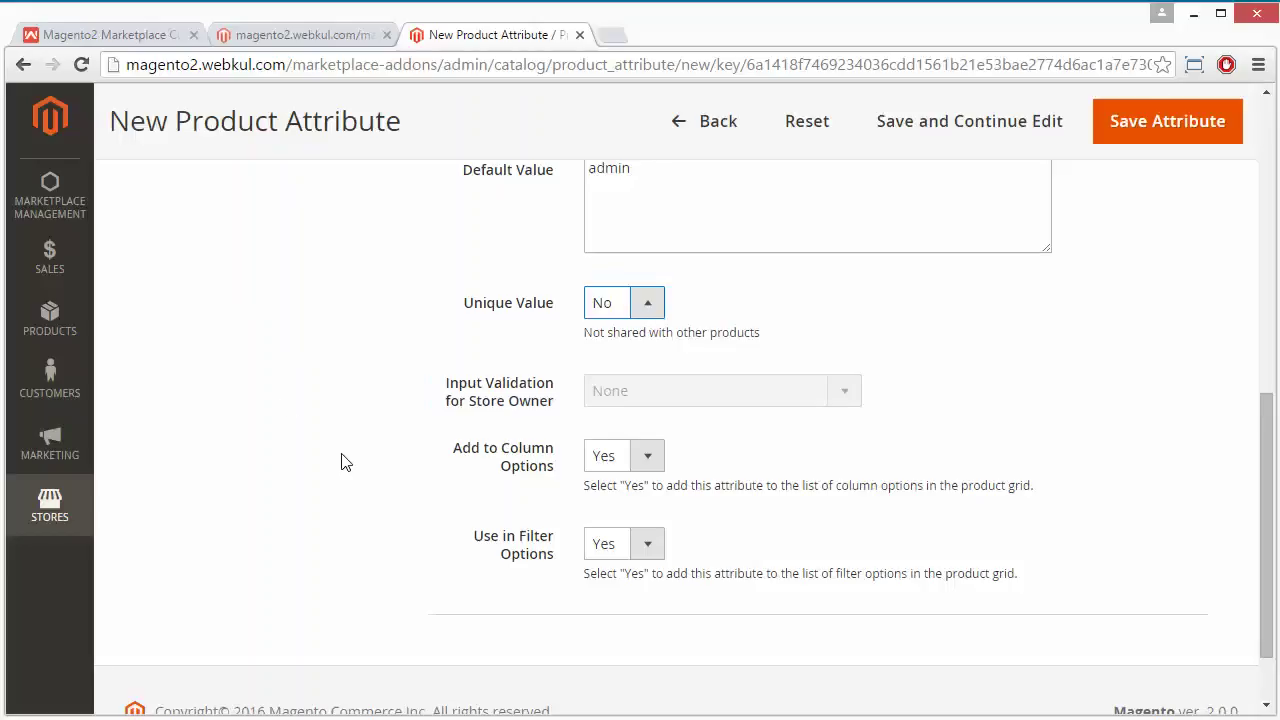
{"action": "scroll", "coordinate": [341, 461], "scroll_direction": "down", "scroll_amount": 1}
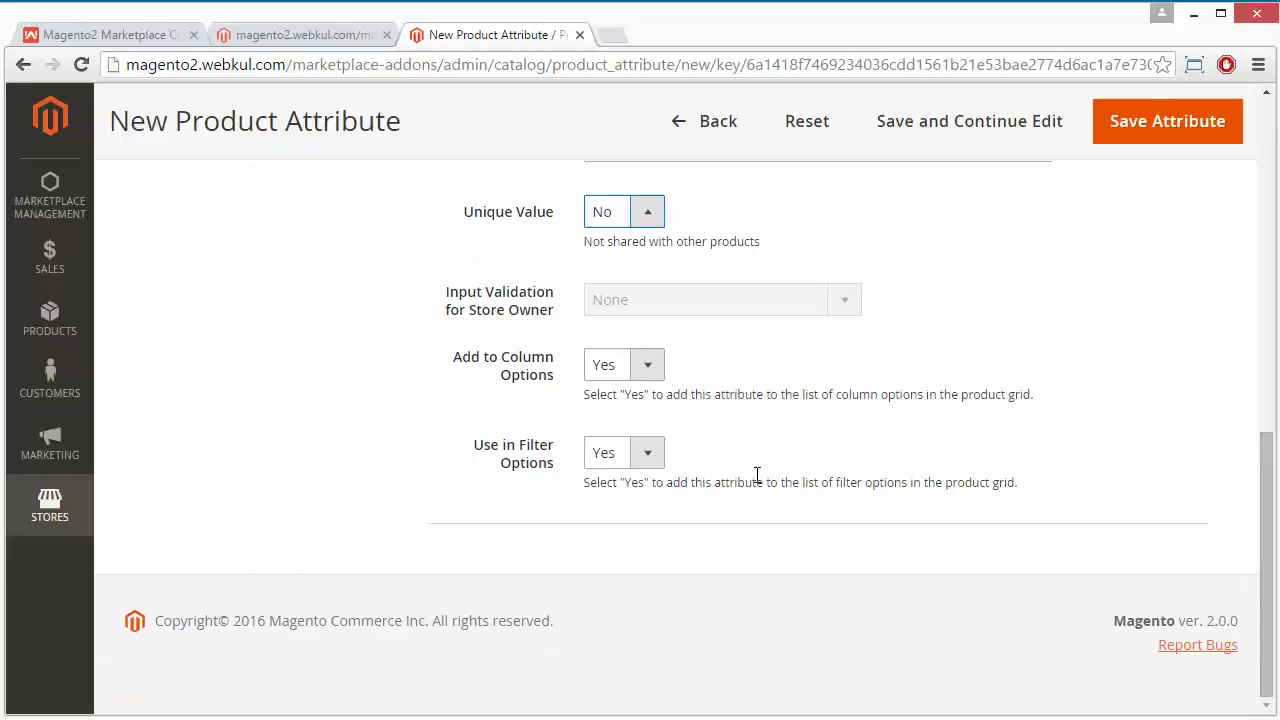
{"action": "scroll", "coordinate": [757, 475], "scroll_direction": "up", "scroll_amount": 10}
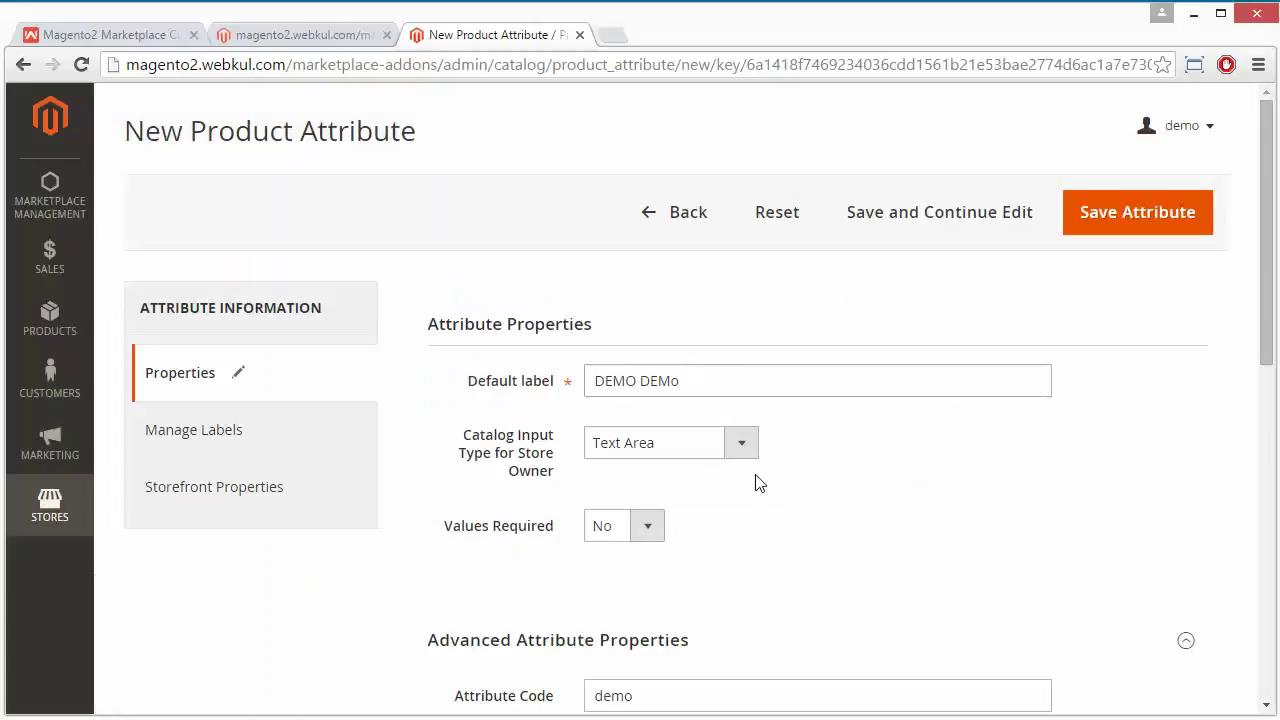
Under Manage Labels, enter 'demo attribute' as the Default Store View title
{"action": "left_click", "coordinate": [253, 450]}
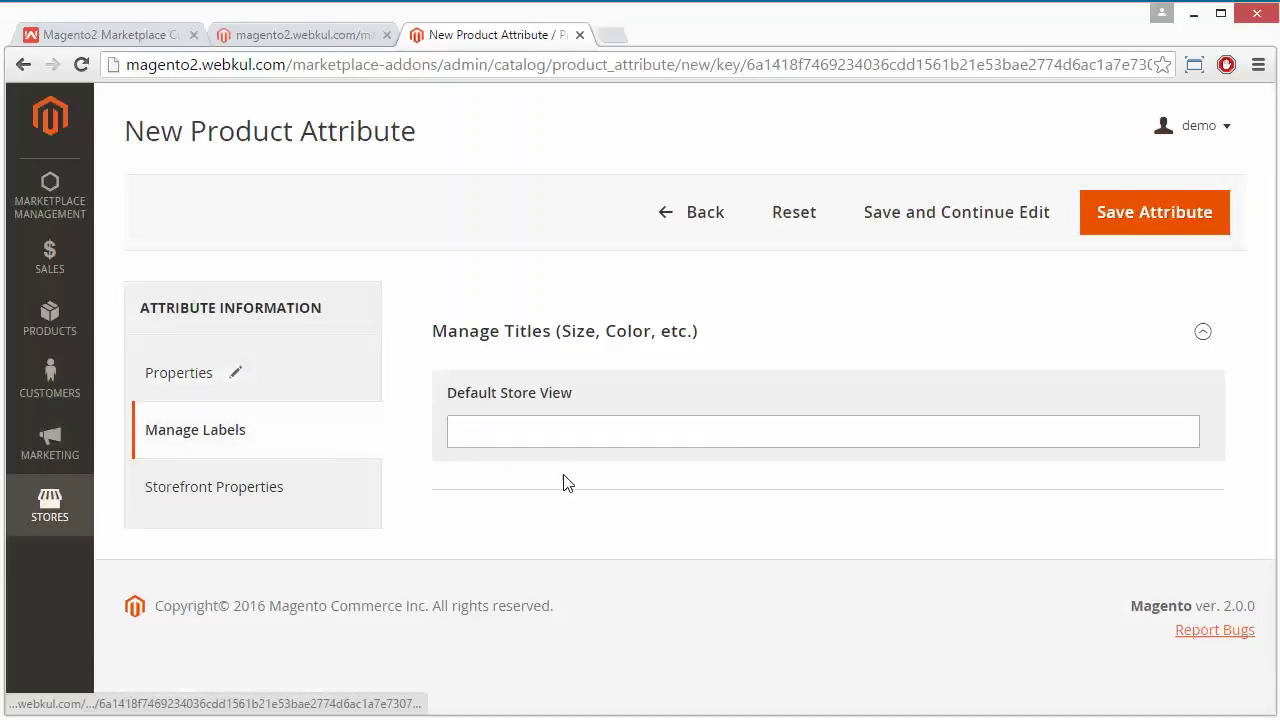
{"action": "left_click", "coordinate": [488, 426]}
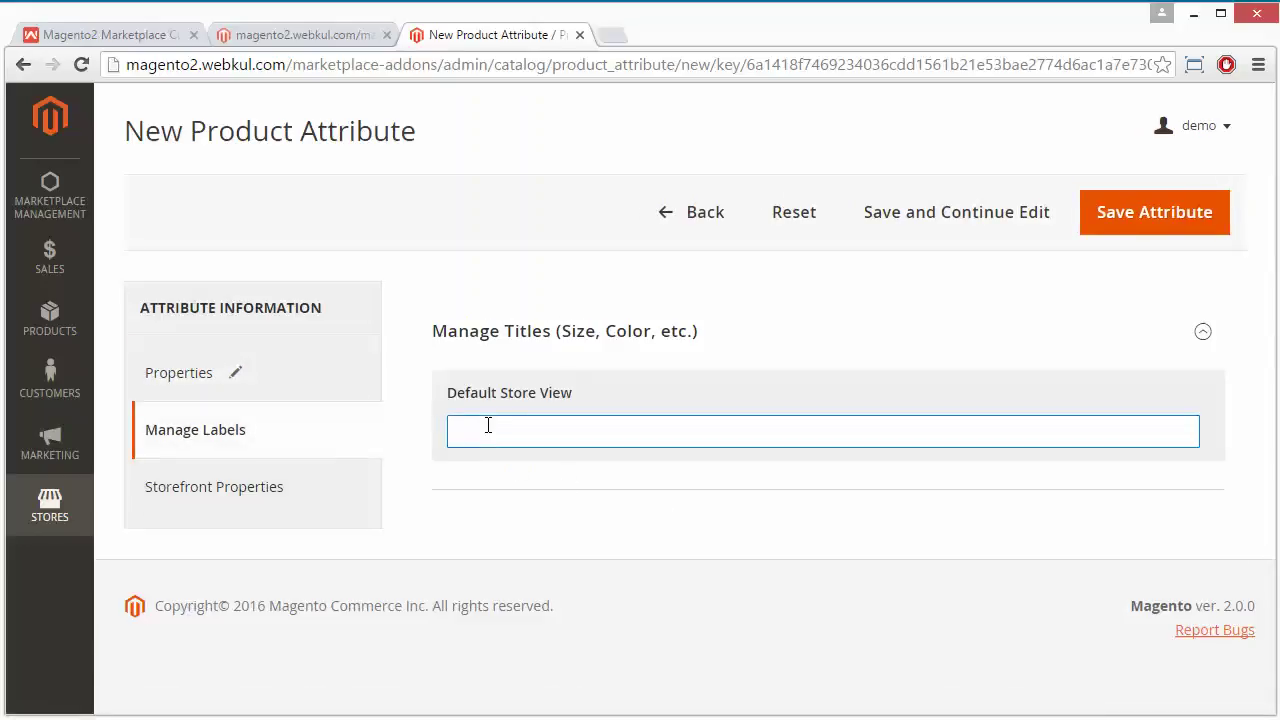
{"action": "type", "text": "demo attribute"}
Leave Use in Search and Comparable on Storefront at No, then save the attribute
{"action": "left_click", "coordinate": [226, 494]}
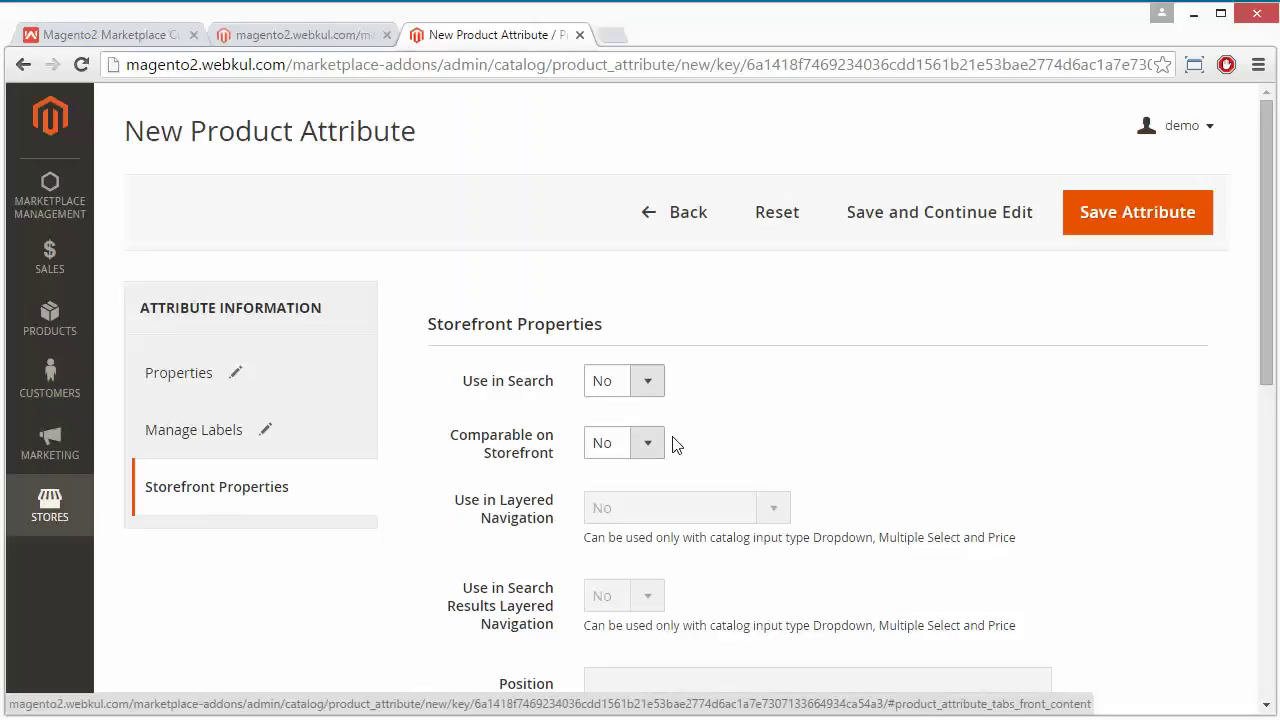
{"action": "scroll", "coordinate": [757, 404], "scroll_direction": "down", "scroll_amount": 2}
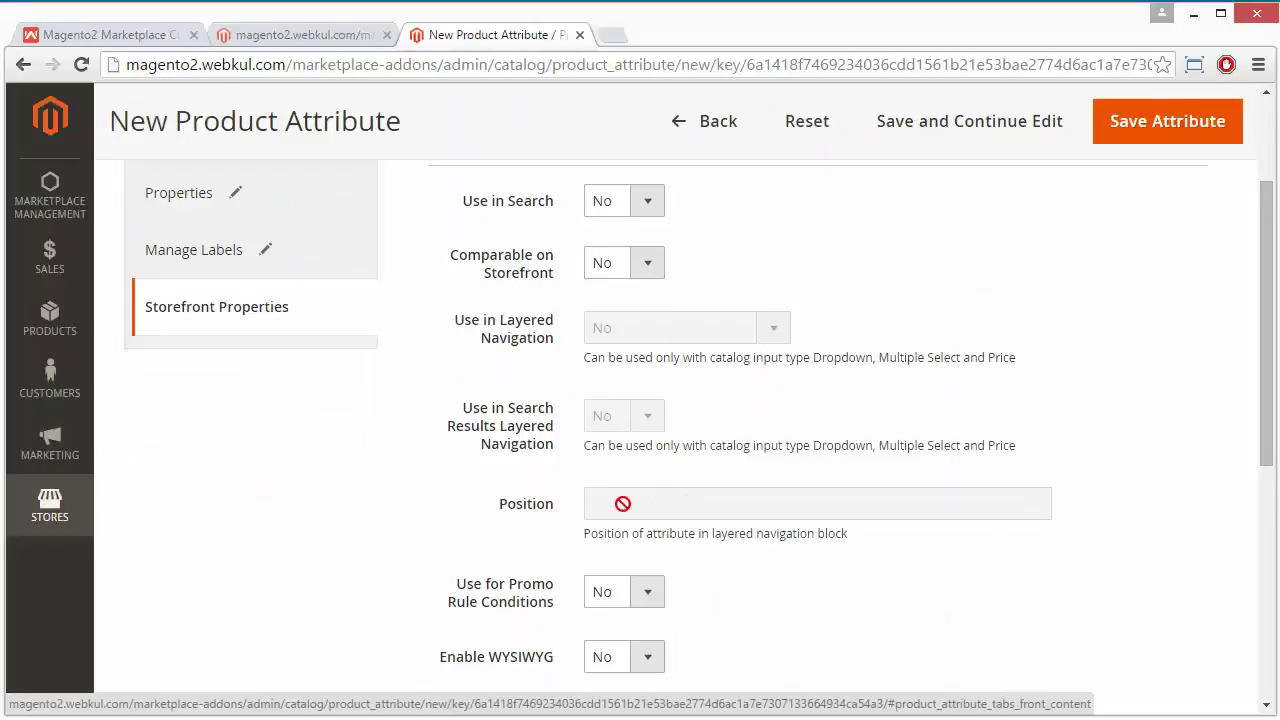
{"action": "scroll", "coordinate": [409, 539], "scroll_direction": "down", "scroll_amount": 3}
{"action": "scroll", "coordinate": [409, 536], "scroll_direction": "down", "scroll_amount": 2}
{"action": "scroll", "coordinate": [409, 539], "scroll_direction": "up", "scroll_amount": 6}
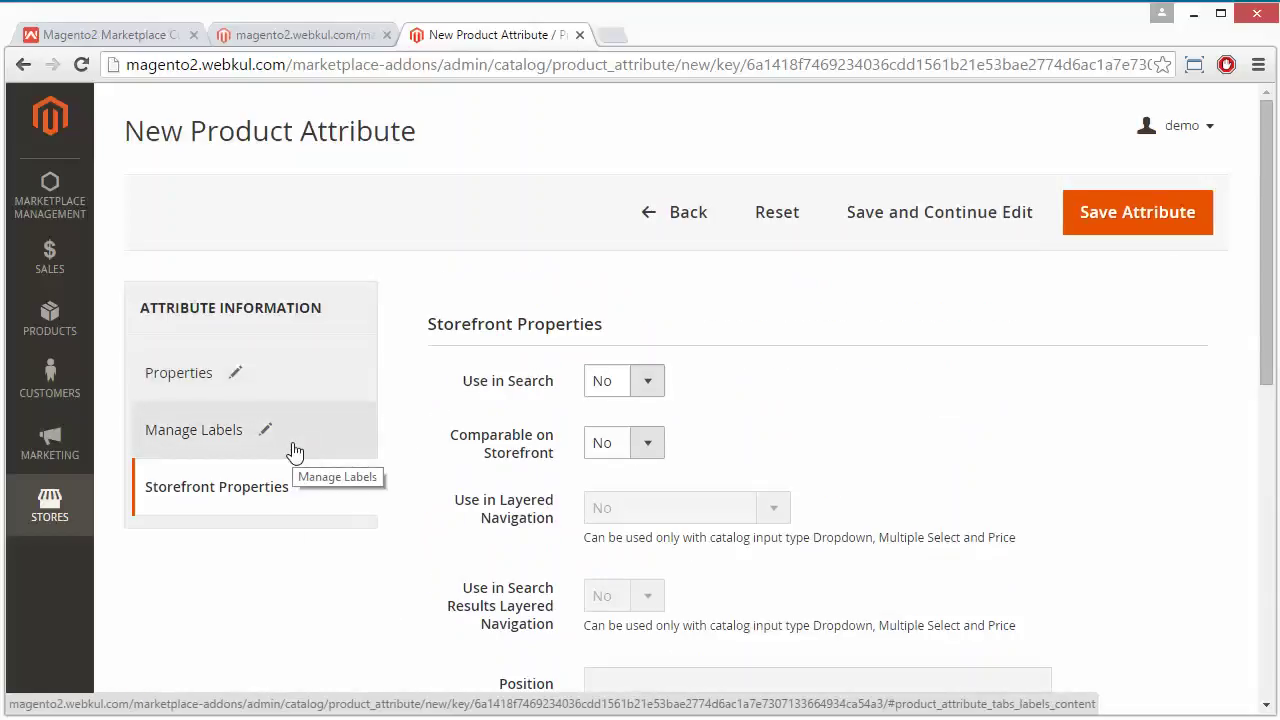
{"action": "left_click_drag", "start_coordinate": [1174, 326], "coordinate": [949, 400]}
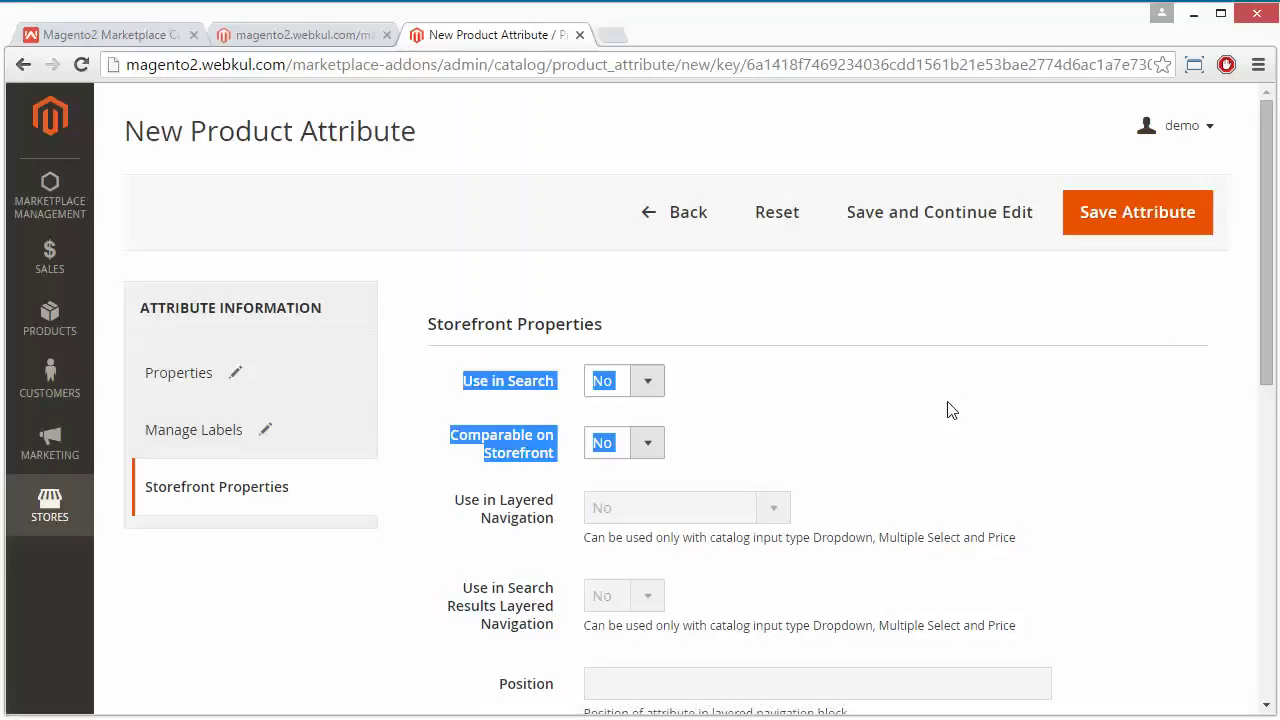
{"action": "left_click", "coordinate": [968, 395]}
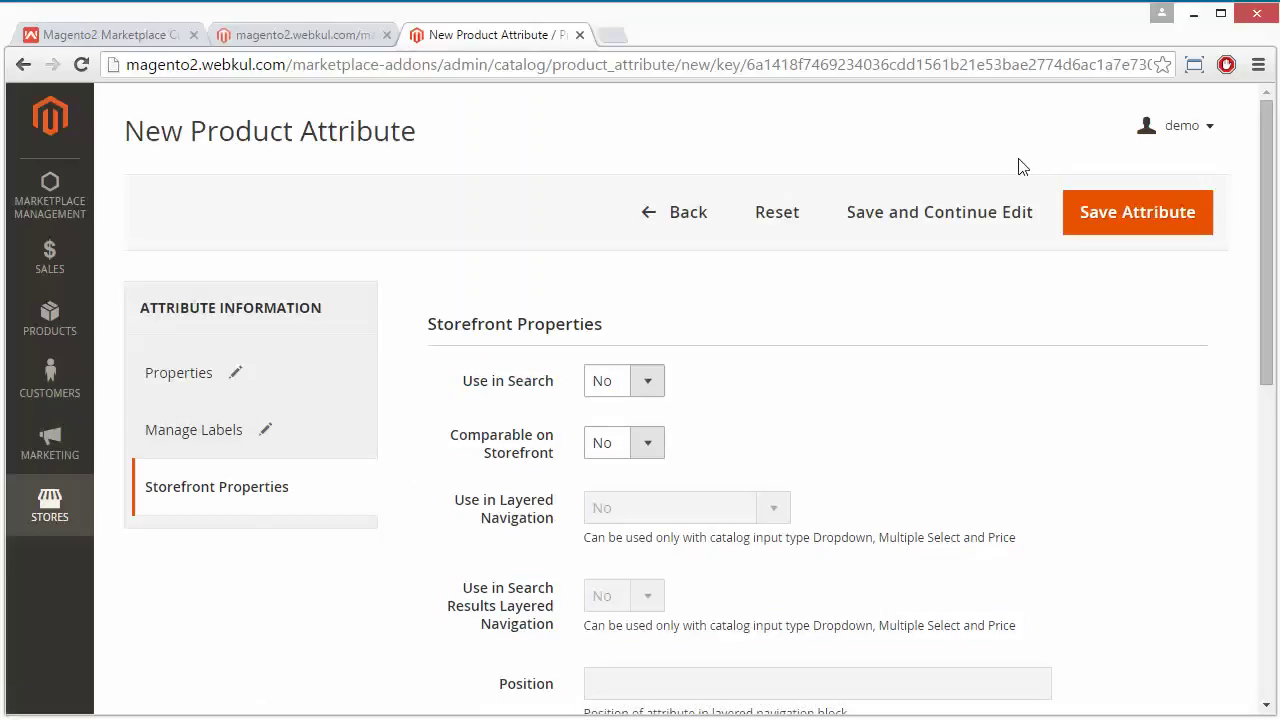
{"action": "left_click", "coordinate": [1120, 226]}
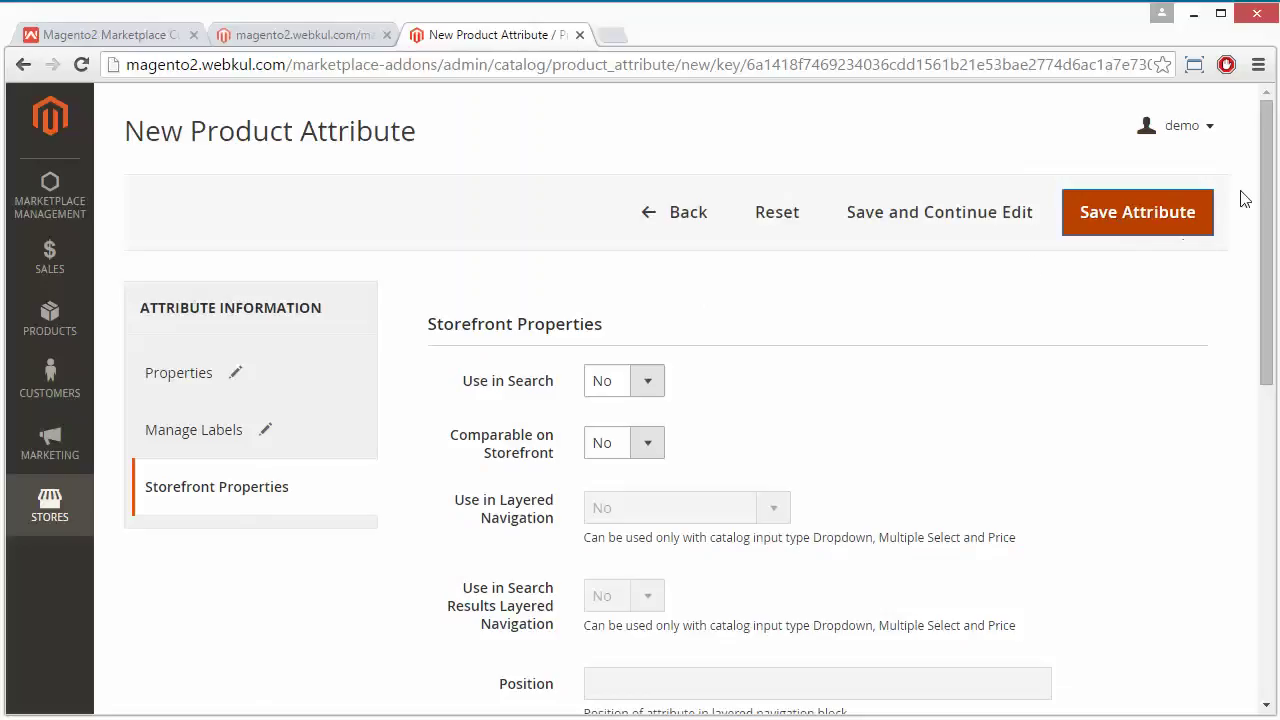
Complete the save and check the grid's success message and 46 records
{"action": "left_click", "coordinate": [1150, 218]}
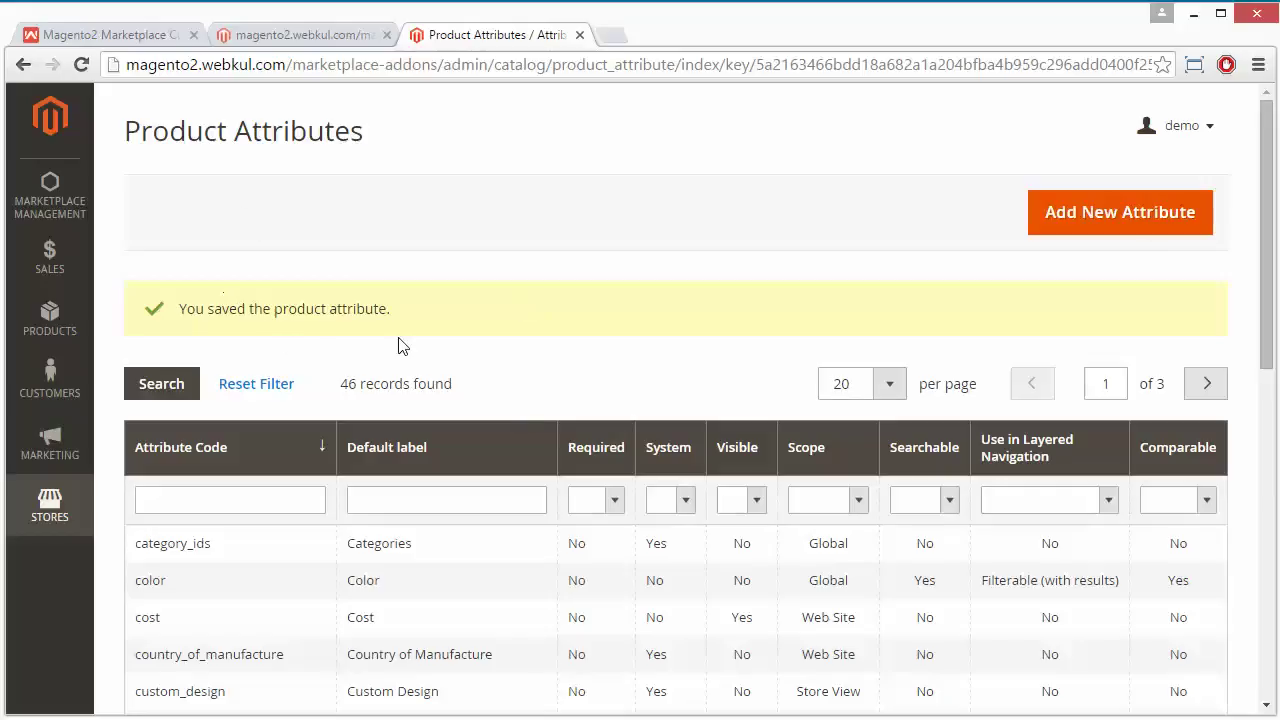
{"action": "scroll", "coordinate": [475, 358], "scroll_direction": "down", "scroll_amount": 2}
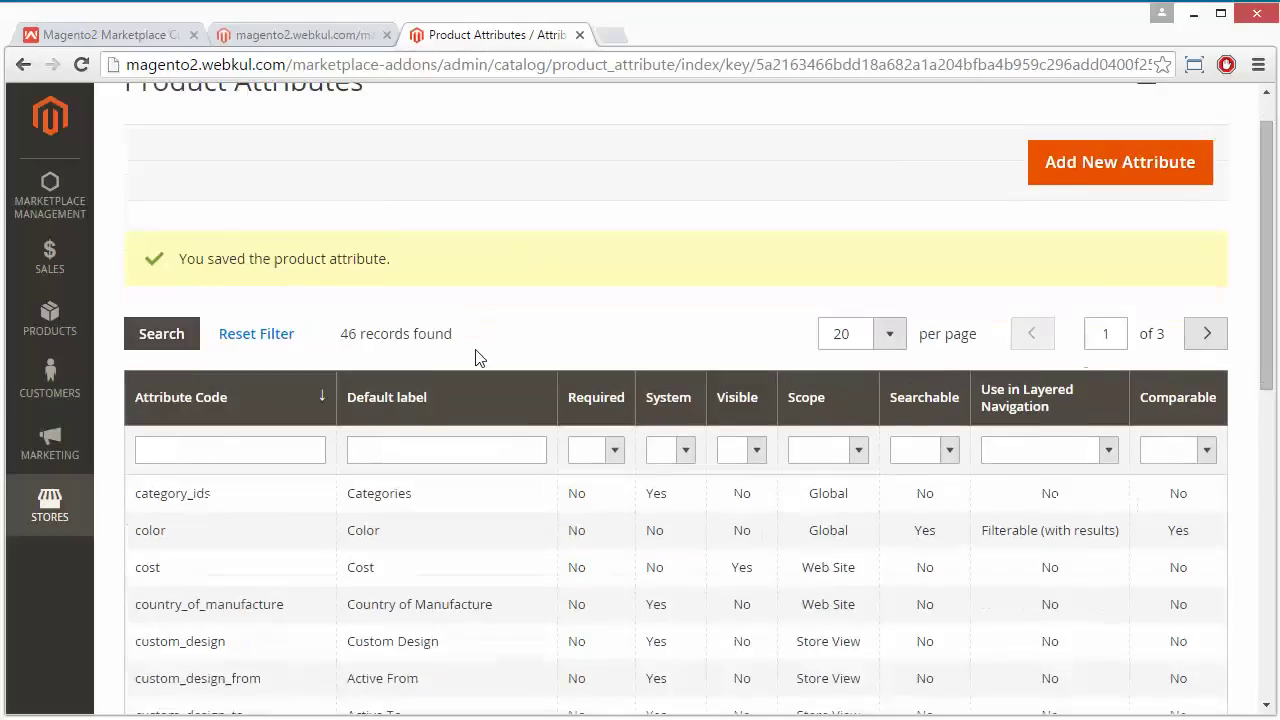
{"action": "scroll", "coordinate": [475, 358], "scroll_direction": "up", "scroll_amount": 2}
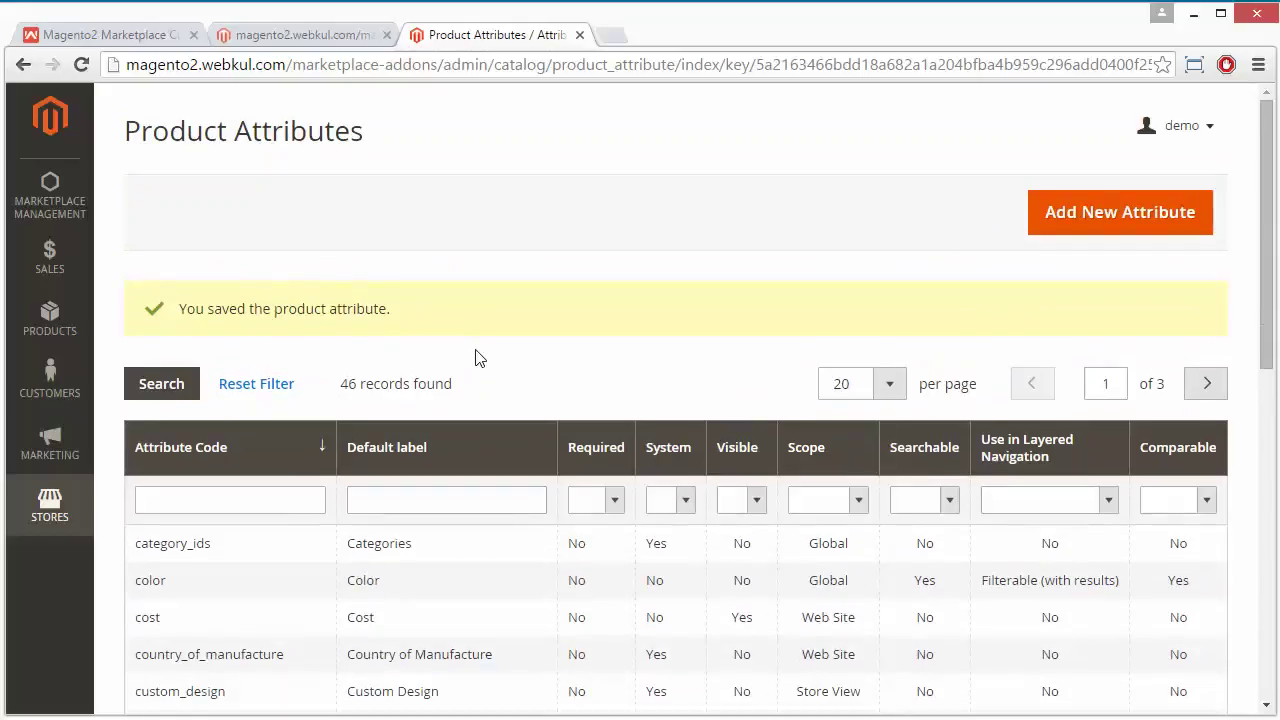
Open Marketplace Management > Manage Custom Attribute, locate demo (ID 134), and tick special_price
{"action": "left_click", "coordinate": [60, 285]}
{"action": "left_click", "coordinate": [60, 285]}
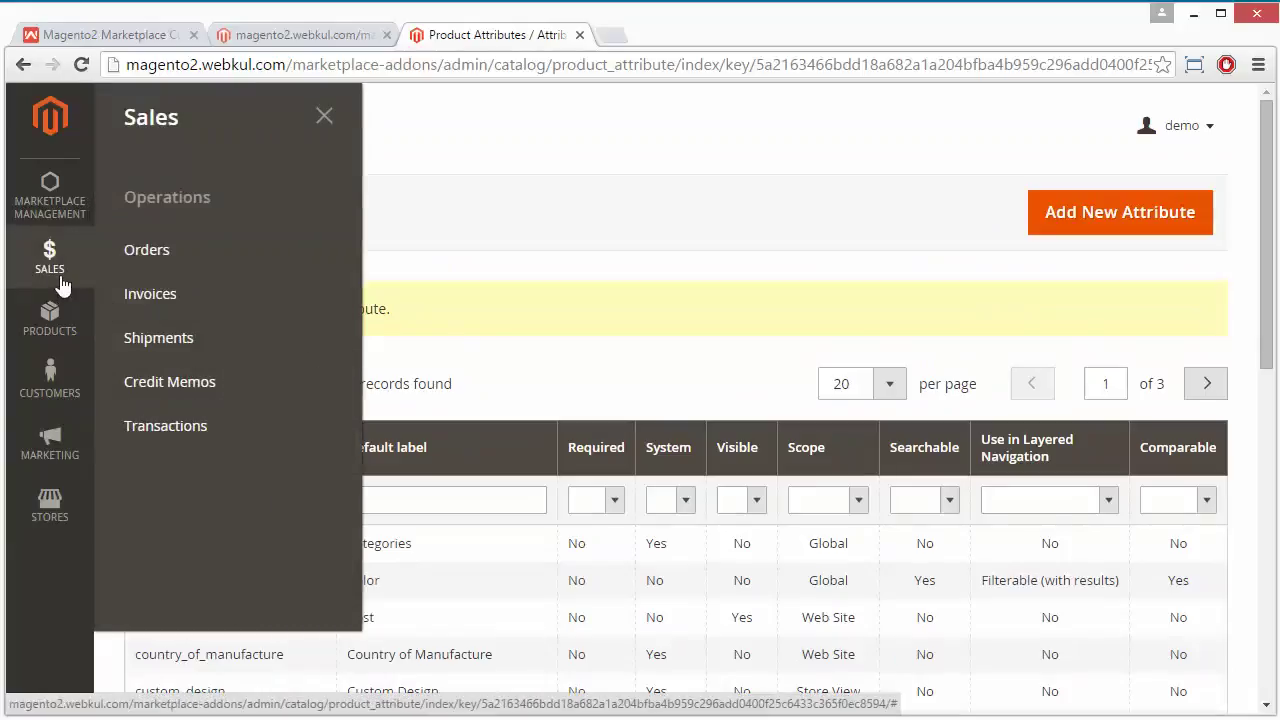
{"action": "left_click", "coordinate": [57, 212]}
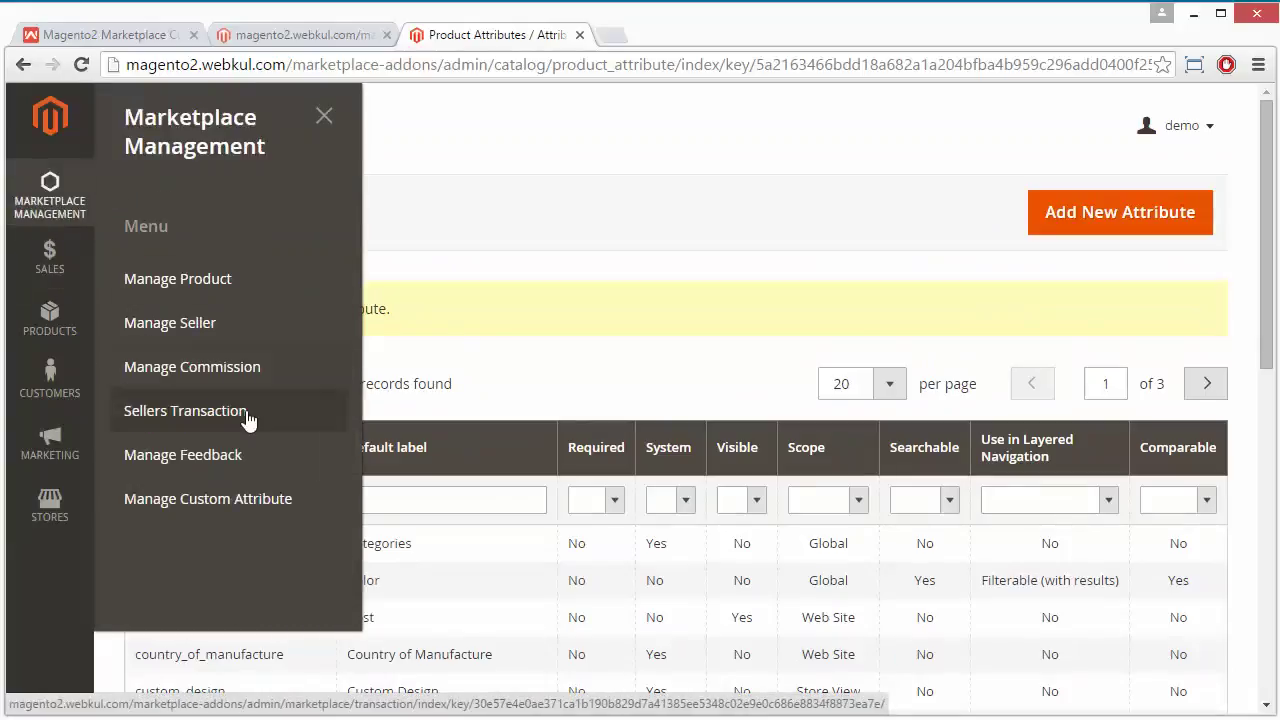
{"action": "left_click", "coordinate": [224, 498]}
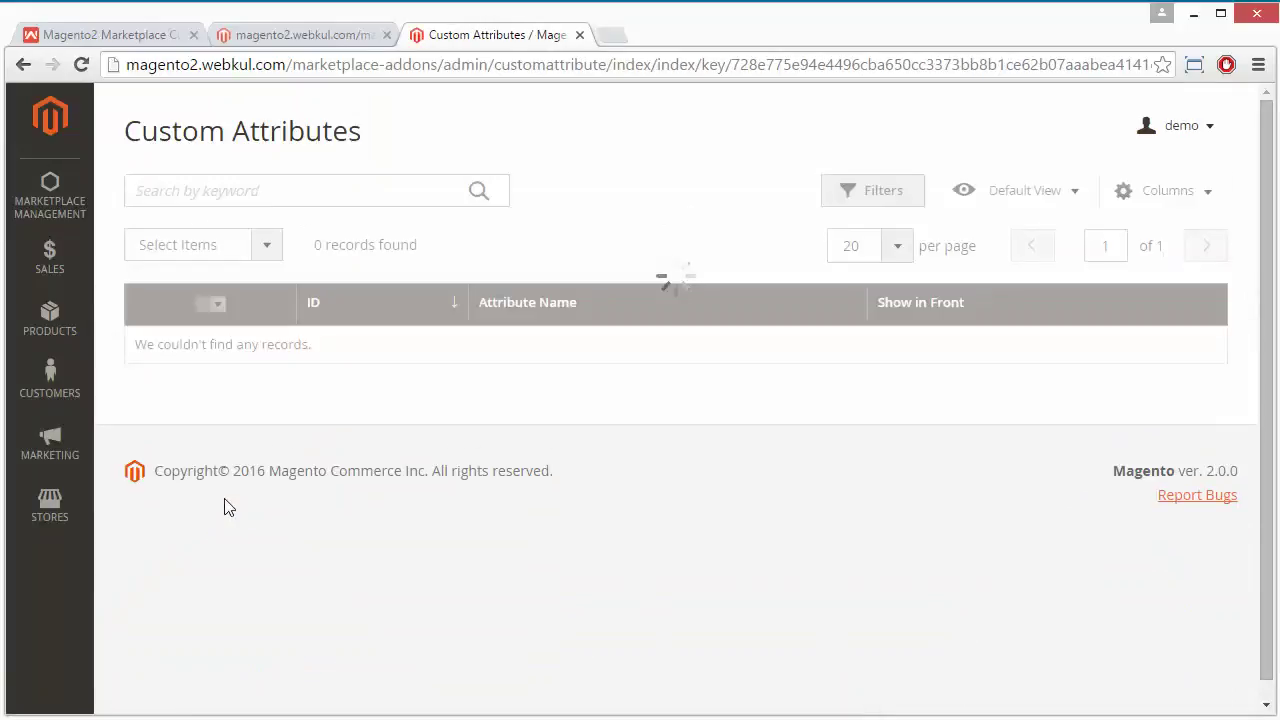
{"action": "scroll", "coordinate": [225, 508], "scroll_direction": "down", "scroll_amount": 3}
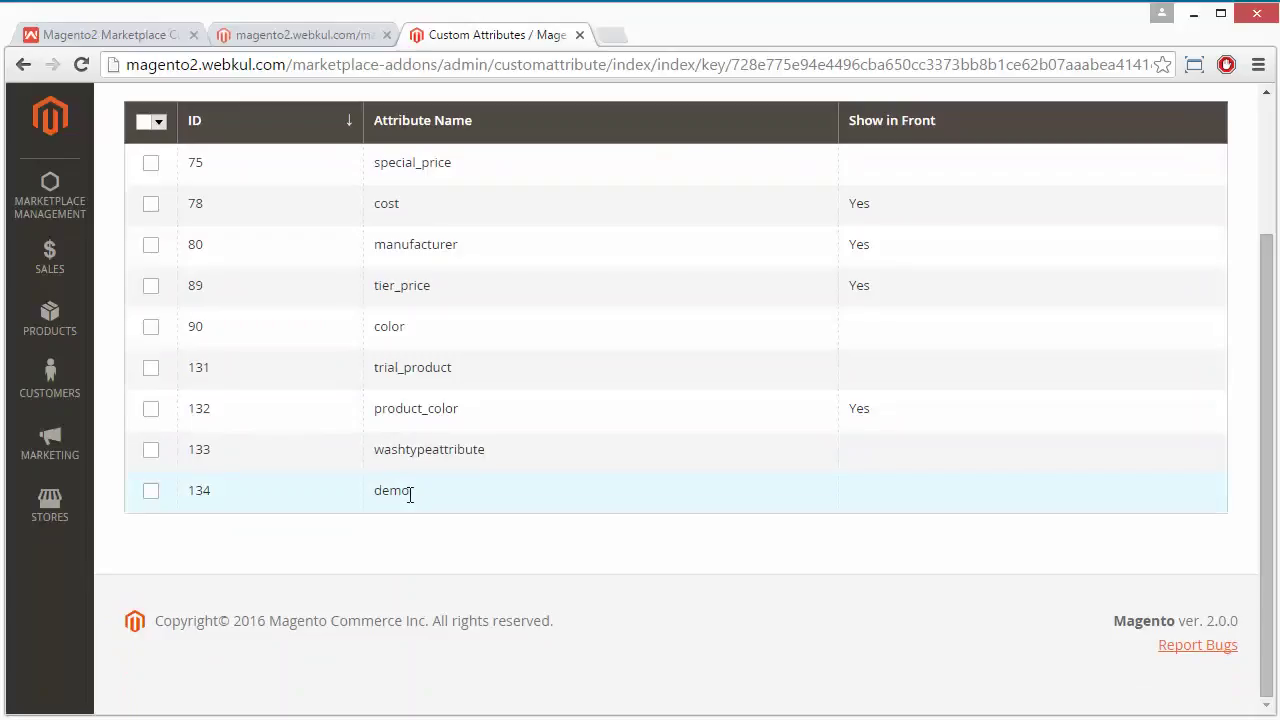
{"action": "scroll", "coordinate": [409, 494], "scroll_direction": "up", "scroll_amount": 2}
{"action": "scroll", "coordinate": [409, 494], "scroll_direction": "down", "scroll_amount": 1}
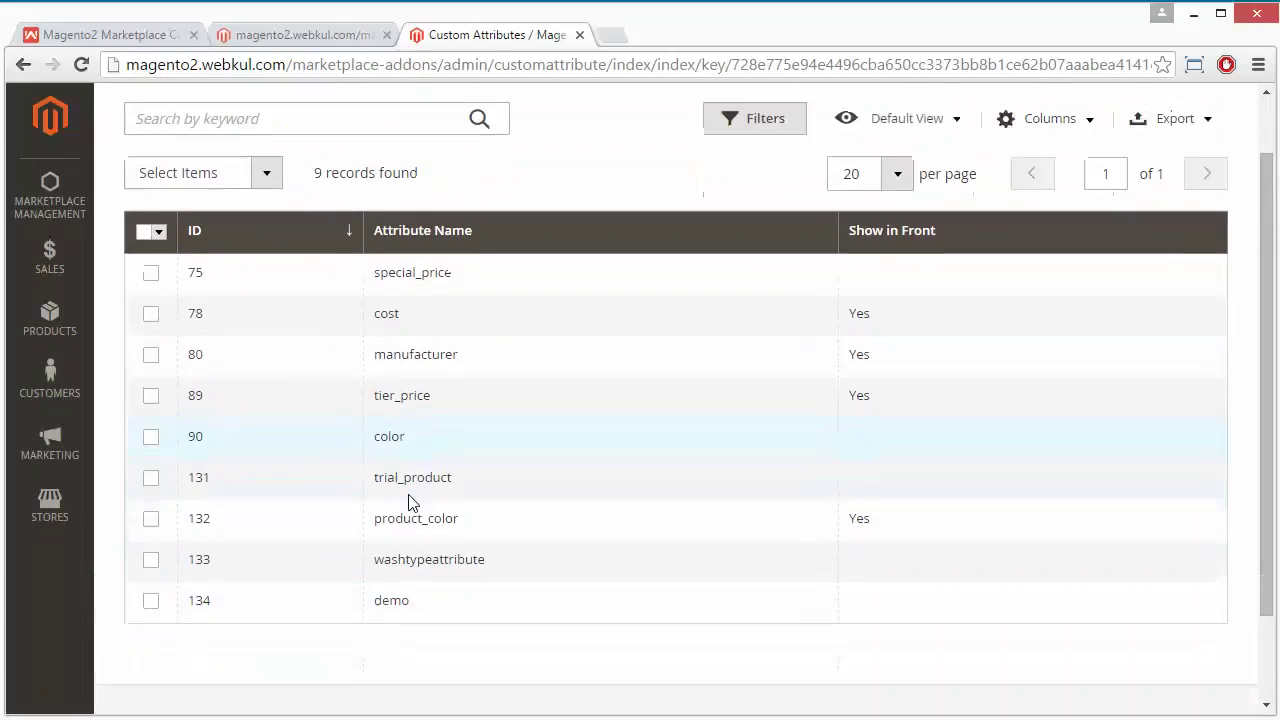
{"action": "scroll", "coordinate": [409, 494], "scroll_direction": "up", "scroll_amount": 1}
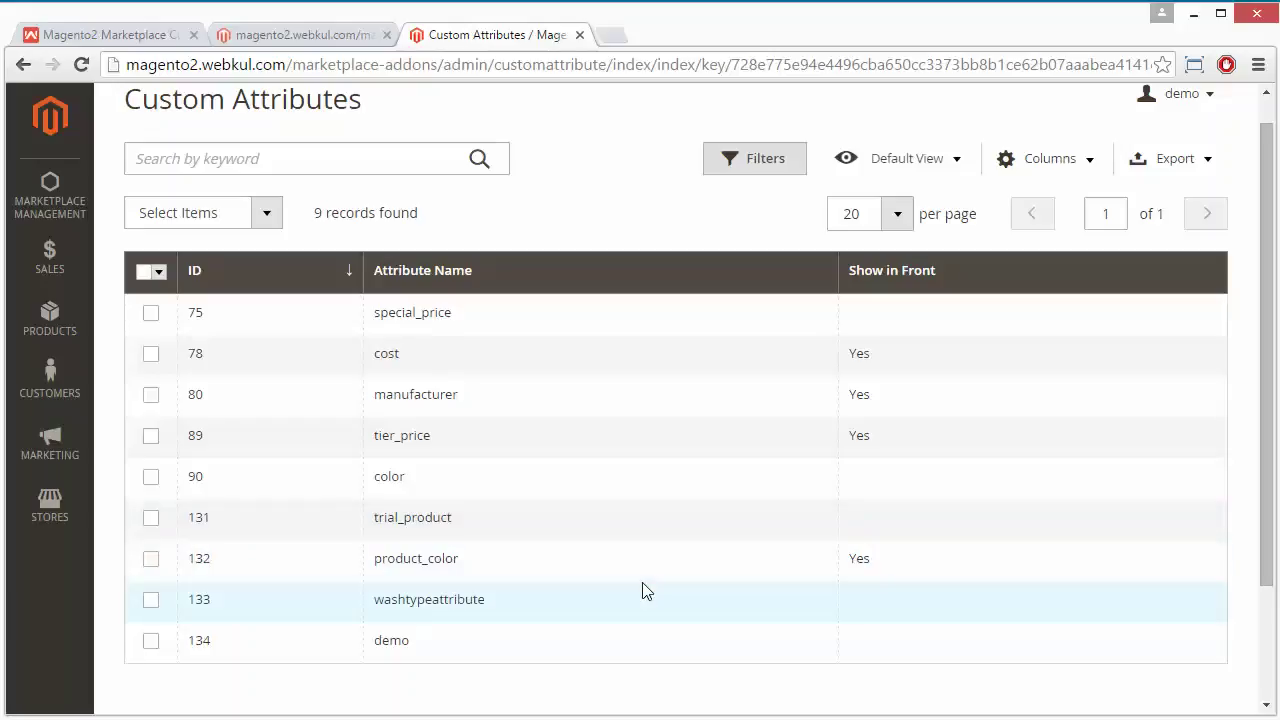
{"action": "left_click", "coordinate": [151, 313]}
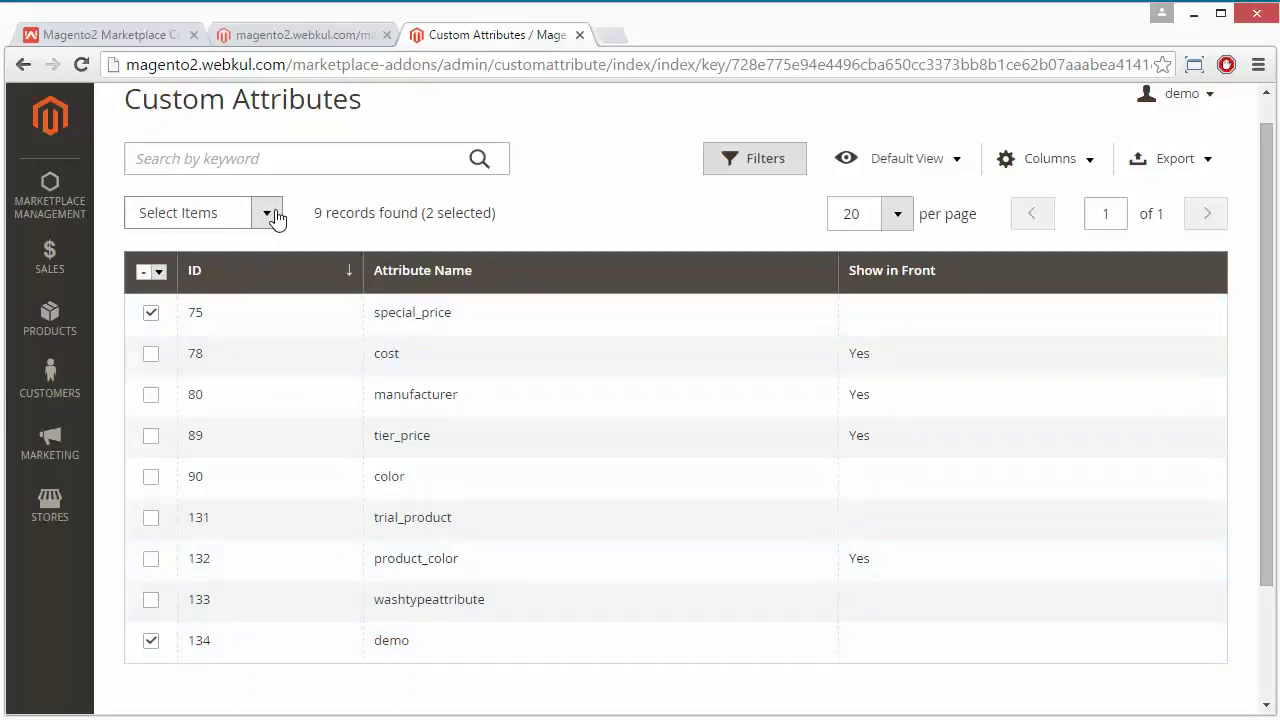
Choose Show In Front for the marked rows, then cancel the confirmation
{"action": "left_click", "coordinate": [267, 215]}
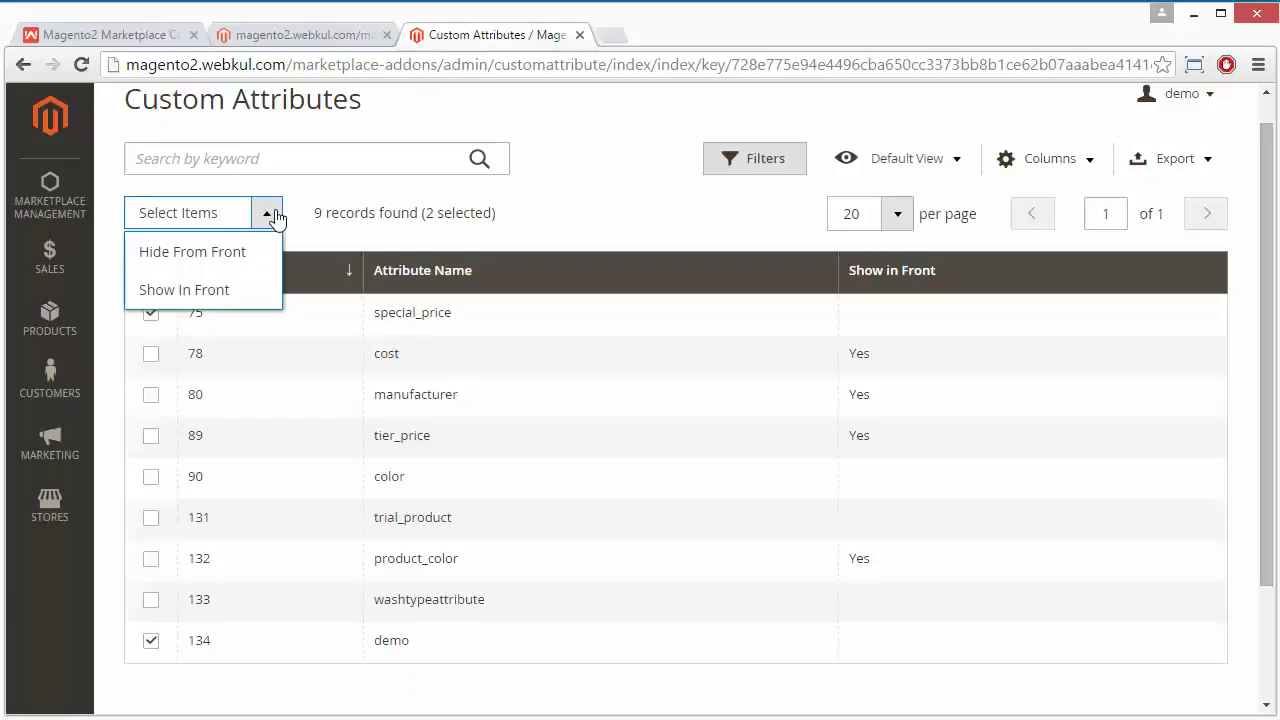
{"action": "left_click", "coordinate": [224, 292]}
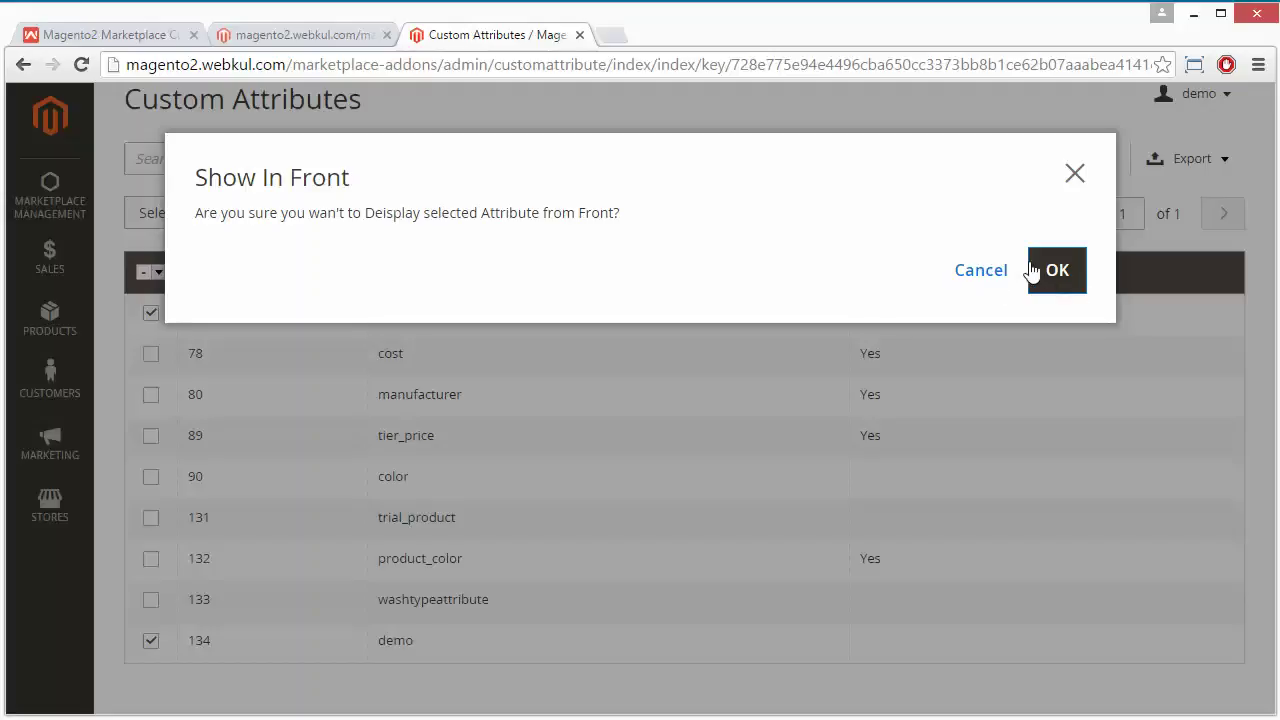
{"action": "left_click", "coordinate": [980, 272]}
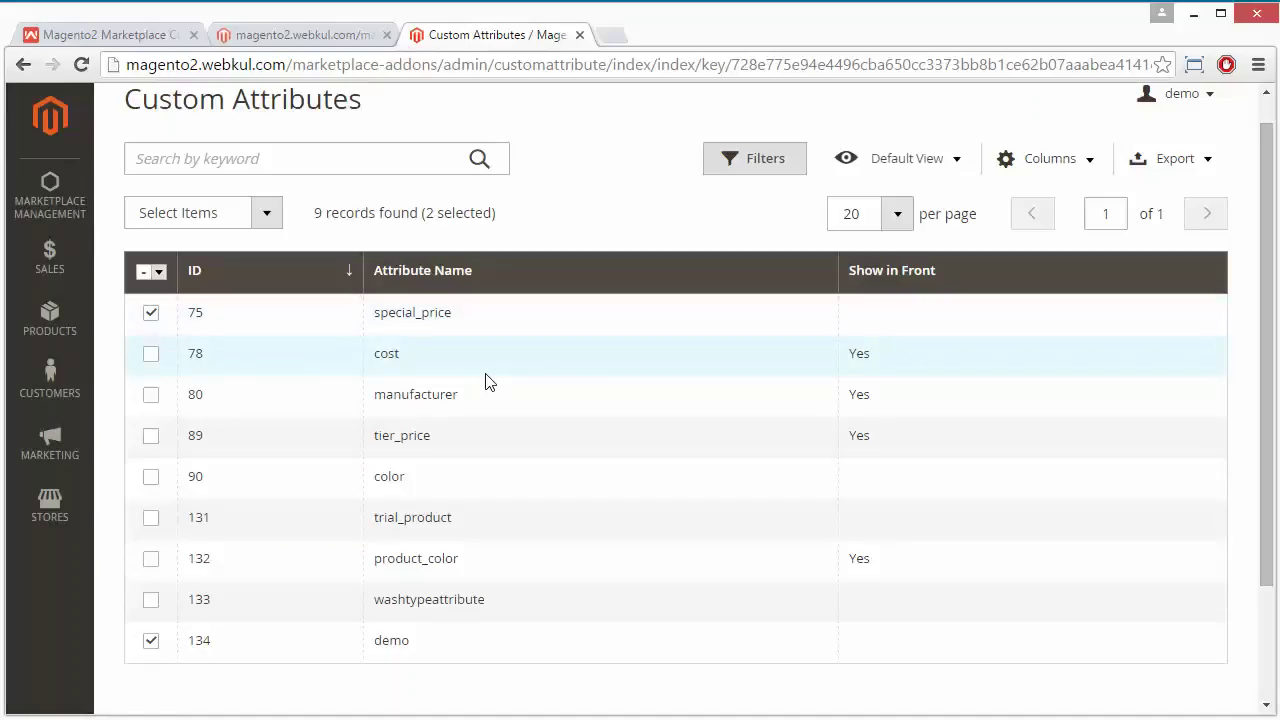
Untick the special_price and demo rows in the Custom Attributes grid
{"action": "left_click", "coordinate": [151, 313]}
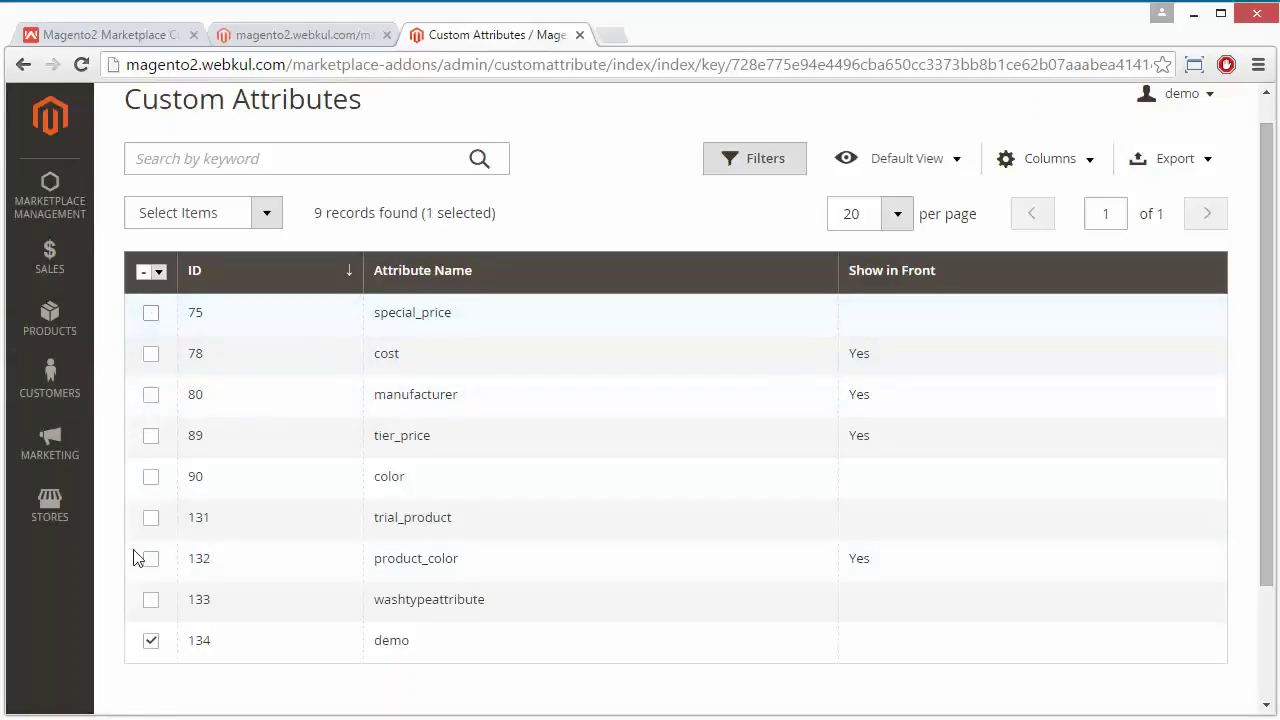
{"action": "left_click", "coordinate": [157, 645]}
{"action": "scroll", "coordinate": [472, 395], "scroll_direction": "up", "scroll_amount": 1}
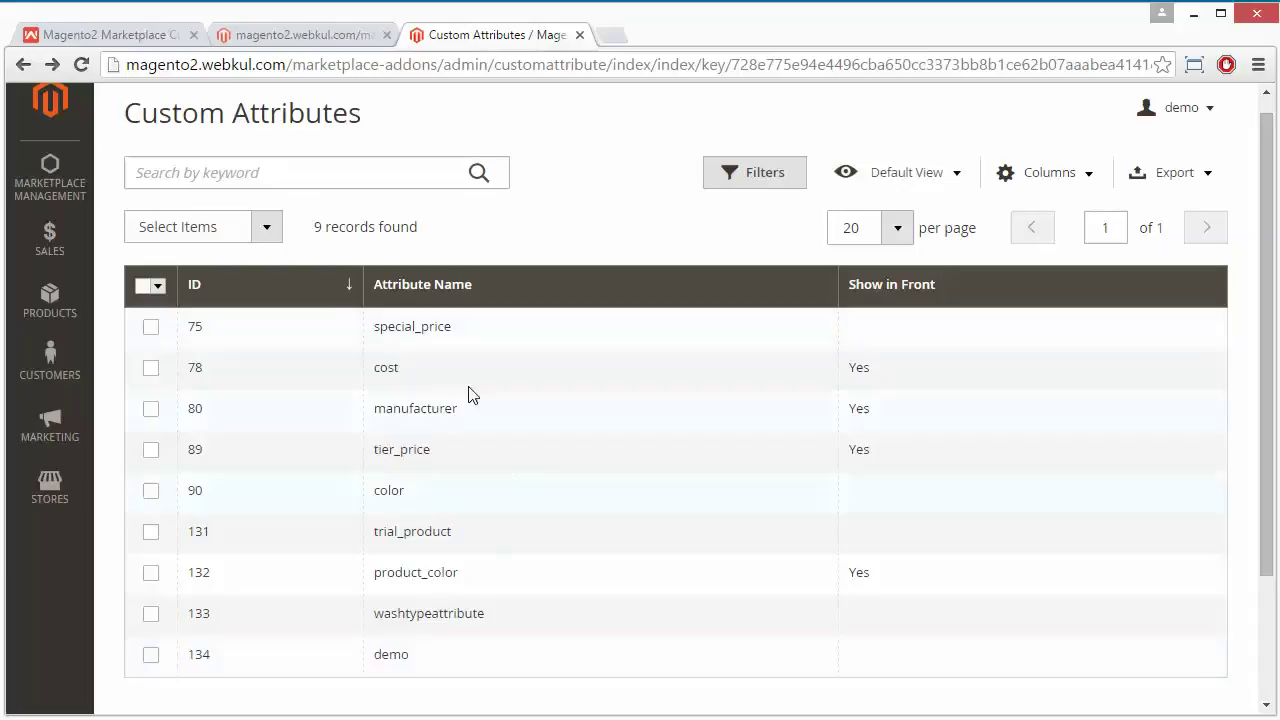
Switch to the Webkul Store tab showing the Magento2 Marketplace Custom Attribute page
{"action": "left_click", "coordinate": [110, 35]}
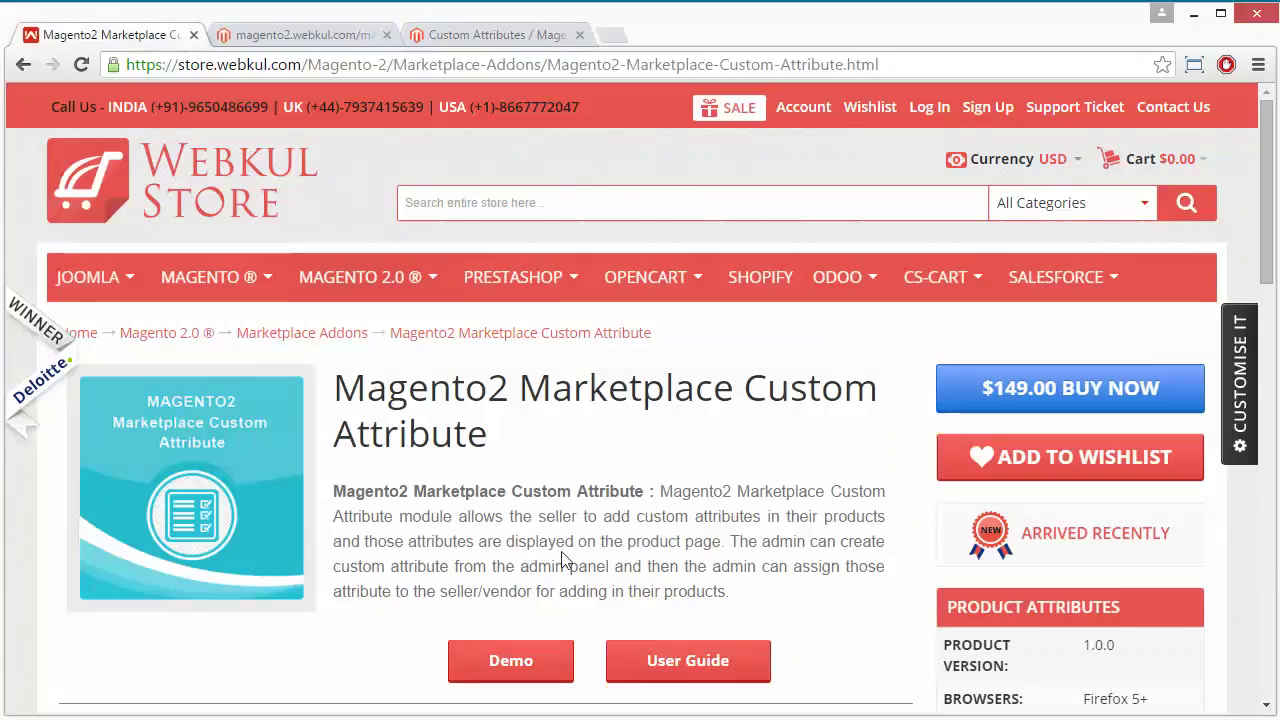